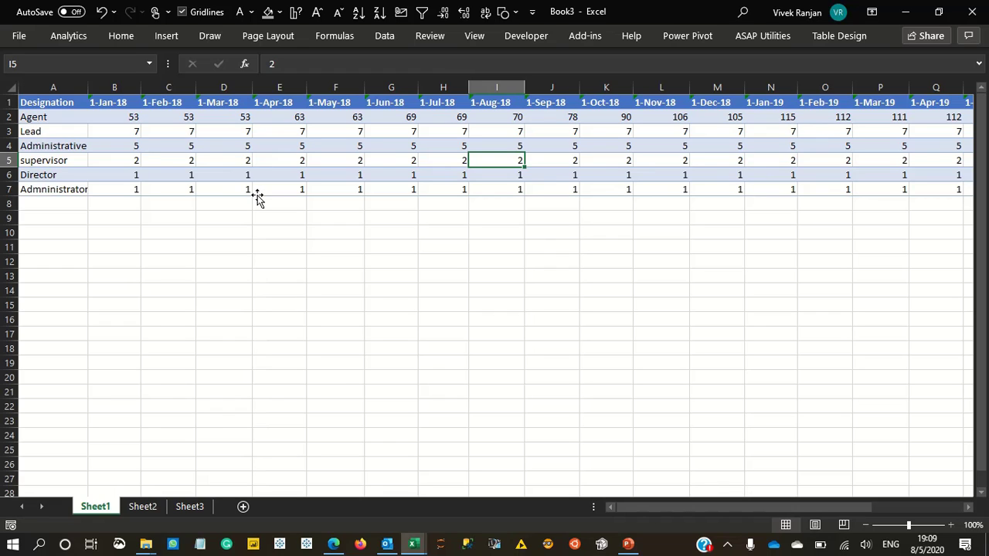
- Examine the Designation column and the month headers across the wide headcount table on Sheet1
key(Left)
key(Left)
key(Left)
key(Left)
key(Left)
key(Left)
key(Left)
key(Left)
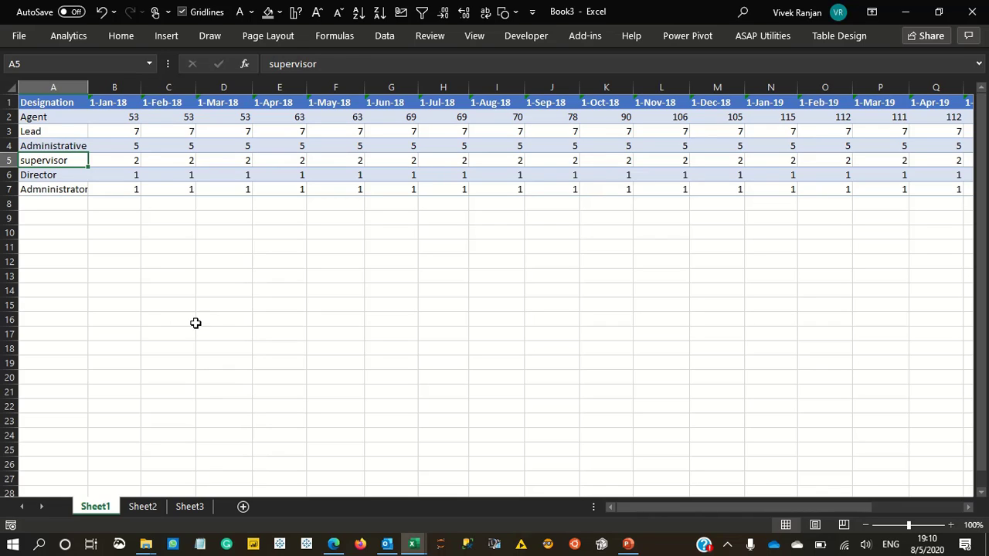
key(Up)
key(Up)
key(Up)
key(Up)
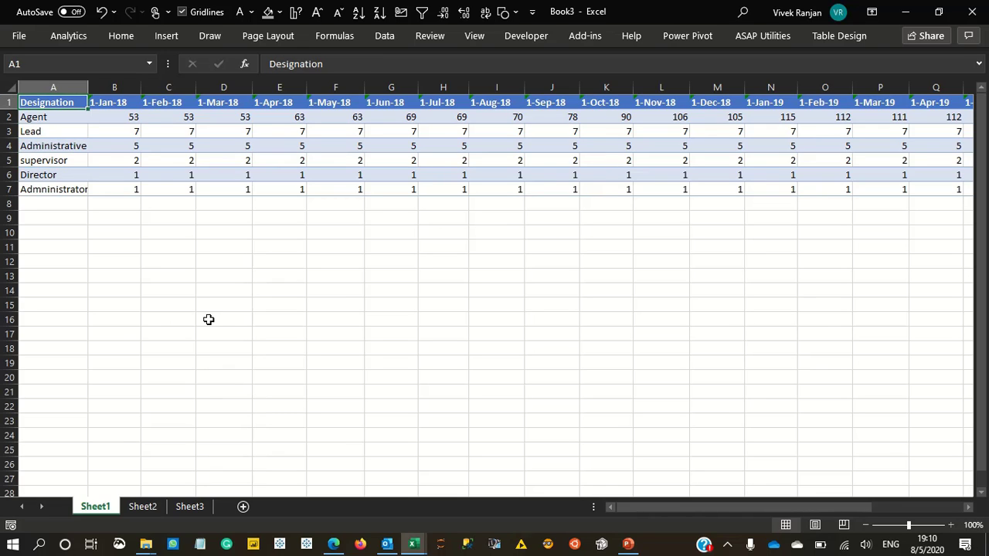
key(Right)
key(Right)
key(Right)
key(Right)
key(Right)
key(Right)
key(Right)
key(Right)
key(Right)
key(Right)
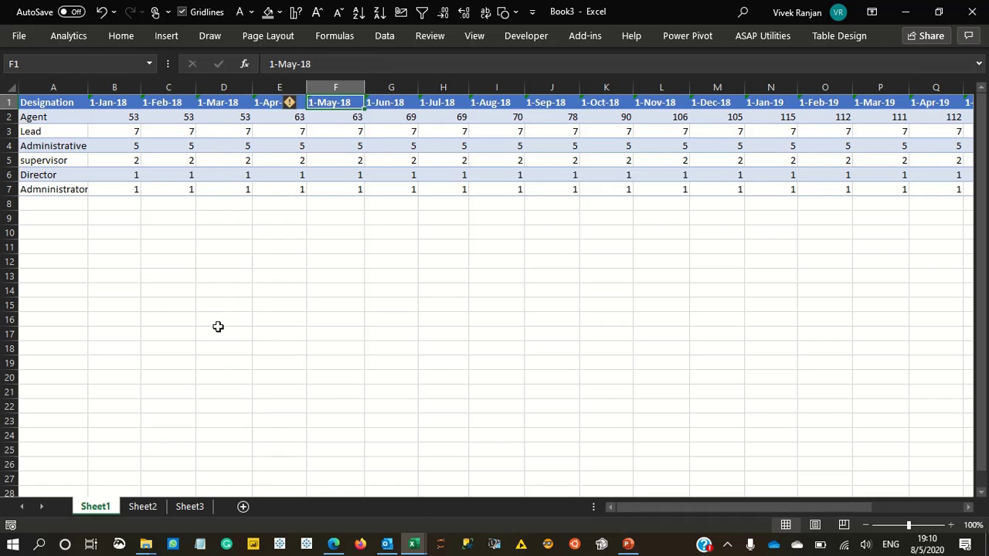
key(Right)
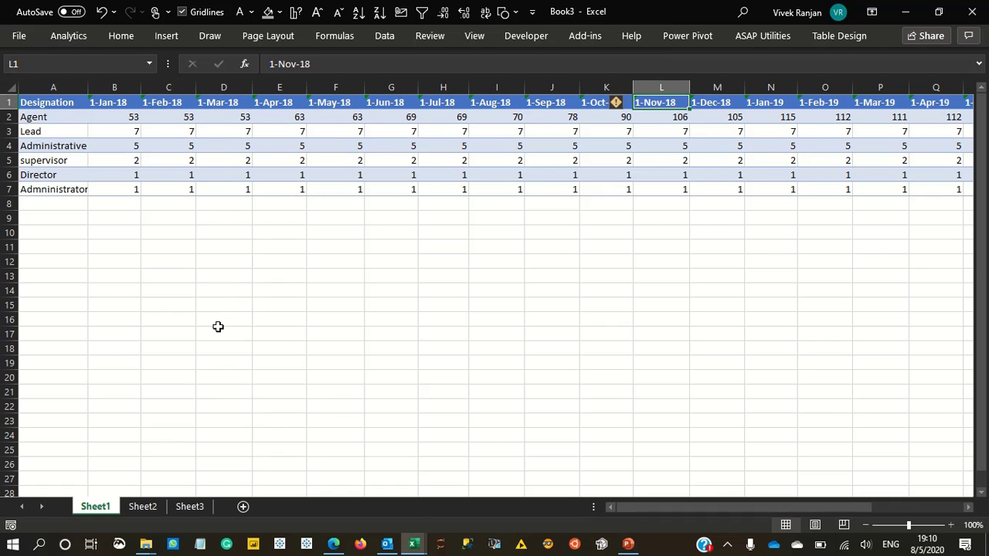
key(ctrl+Right)
key(ctrl+Left)
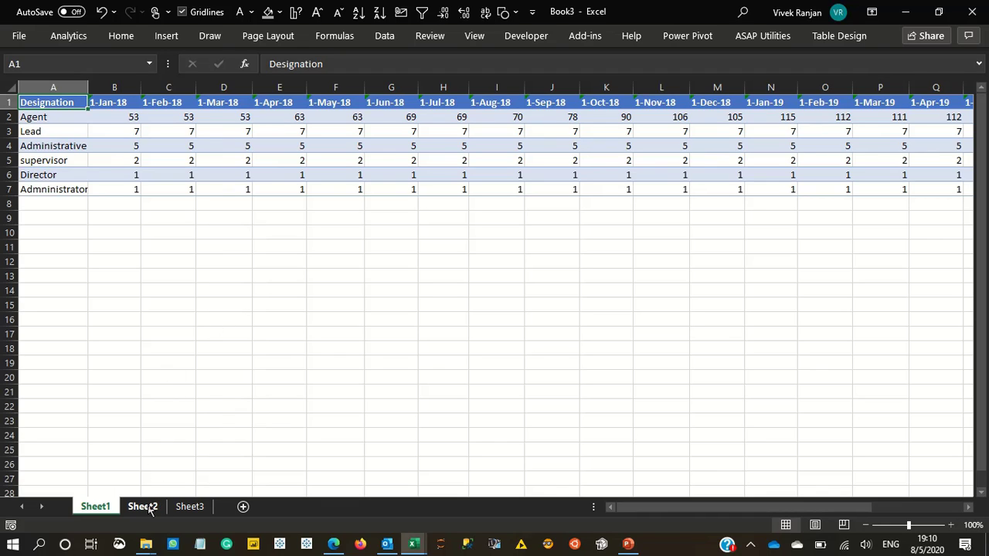
- Show Sheet2 and remove the filter buttons from its Designation, Month and Headcount table
click(143, 507)
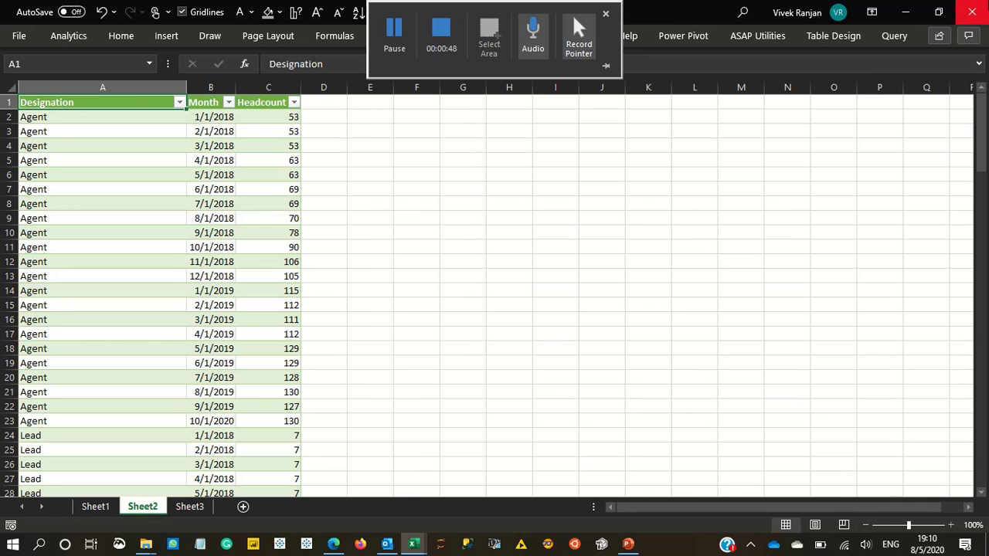
key(ctrl+shift+l)
key(Right)
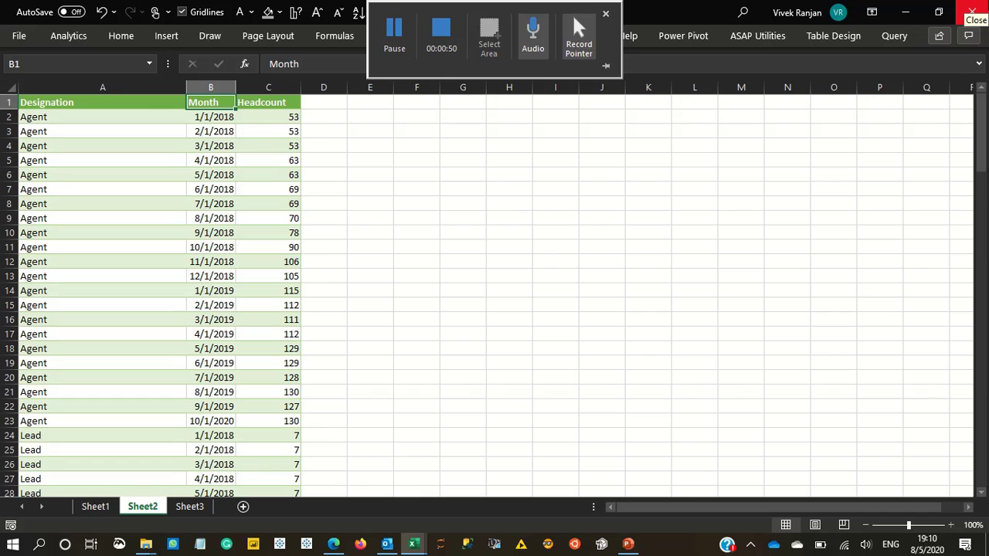
click(581, 215)
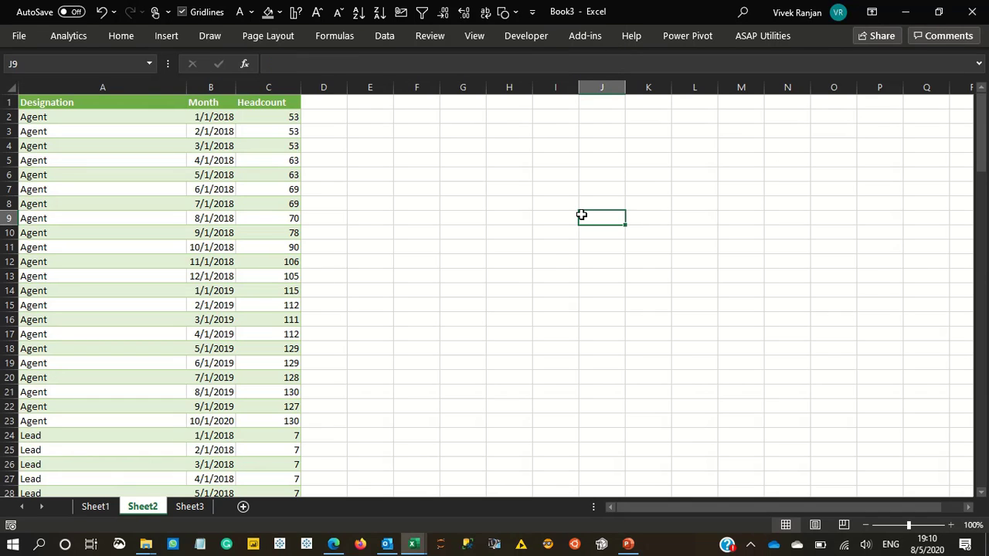
- Turn the header filters of the Sheet2 table back on
key(ctrl+Up)
key(ctrl+Left)
key(Left)
key(ctrl+shift+l)
- Filter the Month column to show only January, February and March 2019
key(alt+Down)
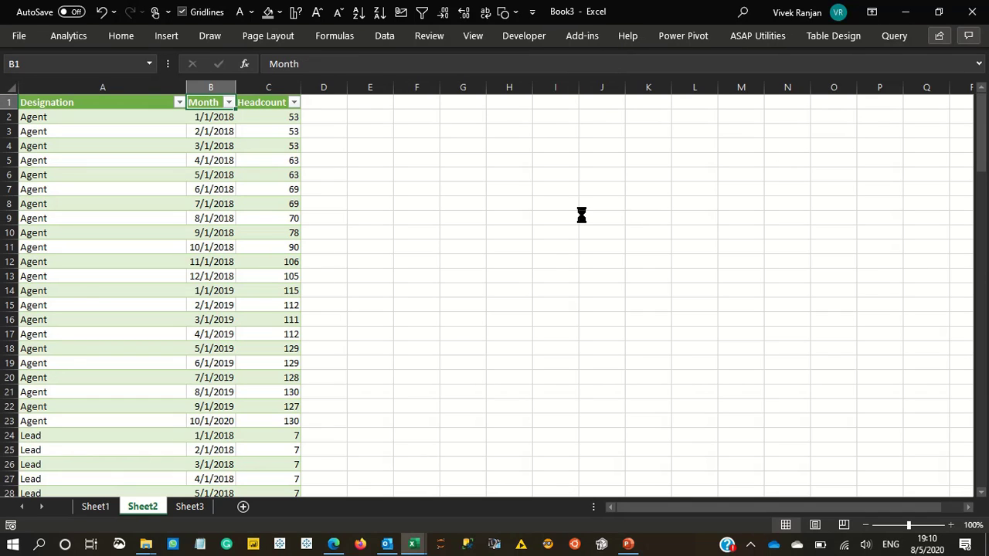
key(Up)
key(space)
key(Down)
key(Down)
key(space)
key(Right)
key(Down)
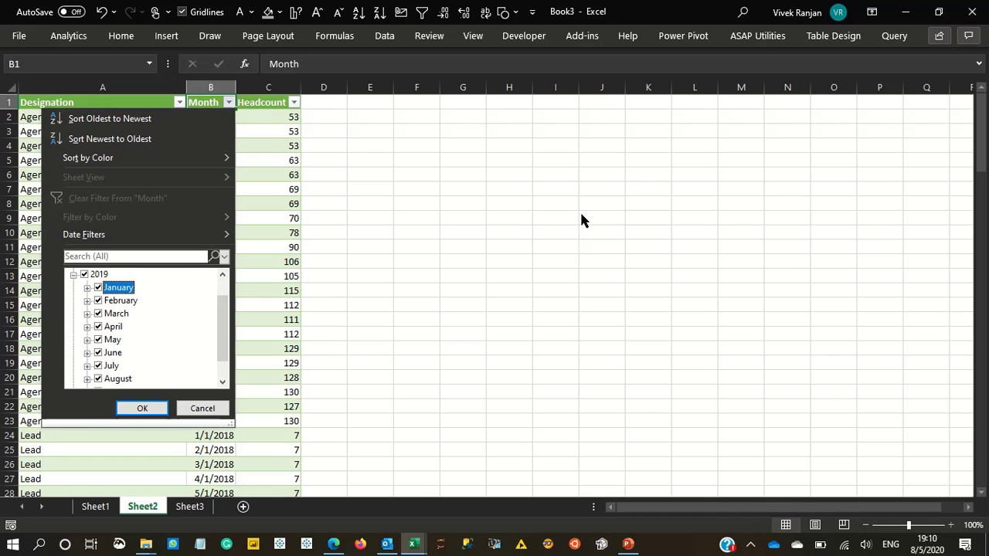
key(Up)
key(space)
key(Down)
key(space)
key(Down)
key(space)
- Select all the filtered Headcount values to check their total
key(Down)
key(space)
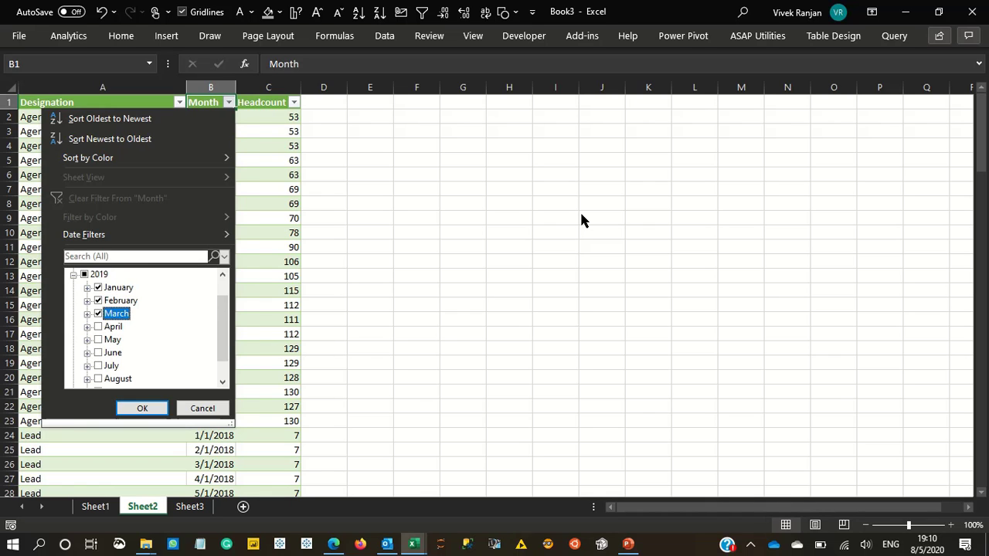
key(Return)
key(Right)
- Remove the filter from the Sheet2 table and return to its first Agent row
key(Down)
key(ctrl+shift+Down)
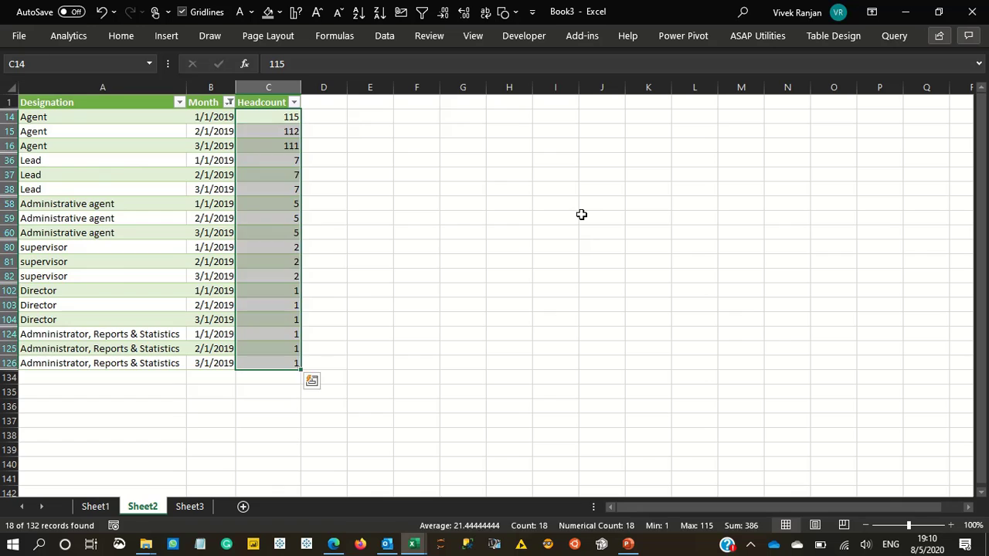
key(Up)
key(Left)
key(ctrl+shift+l)
key(Left)
key(Down)
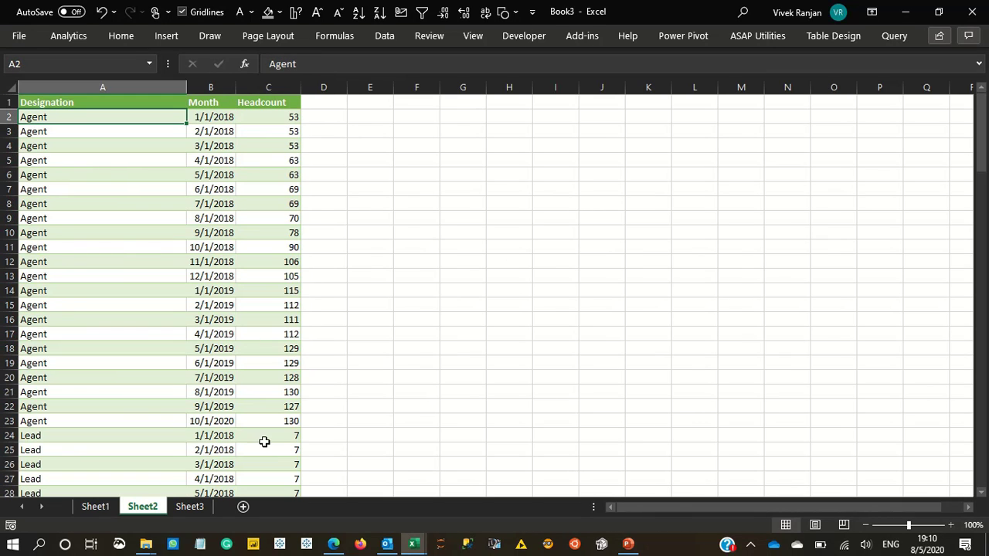
- Show Sheet3 and remove the filter buttons from its table with one column per designation
click(191, 507)
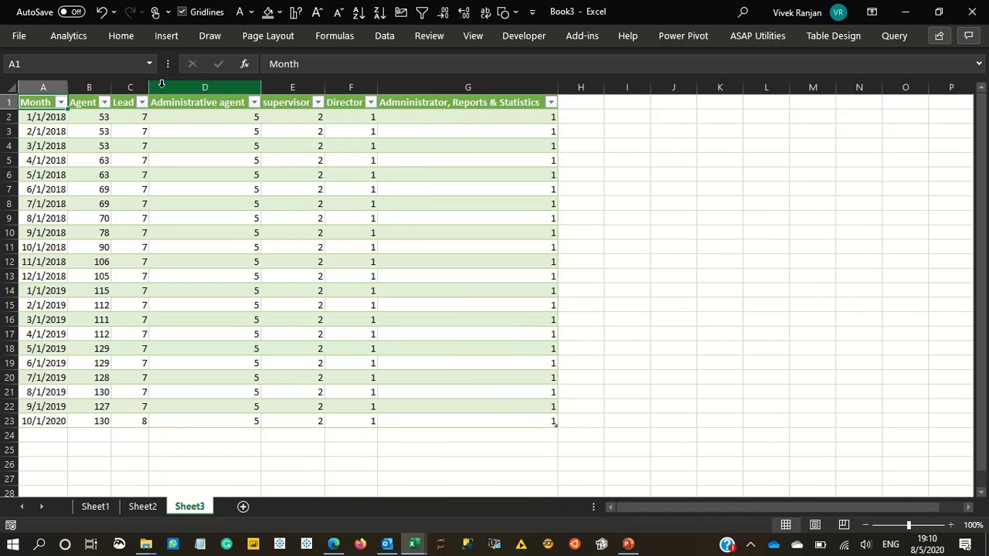
key(ctrl+shift+l)
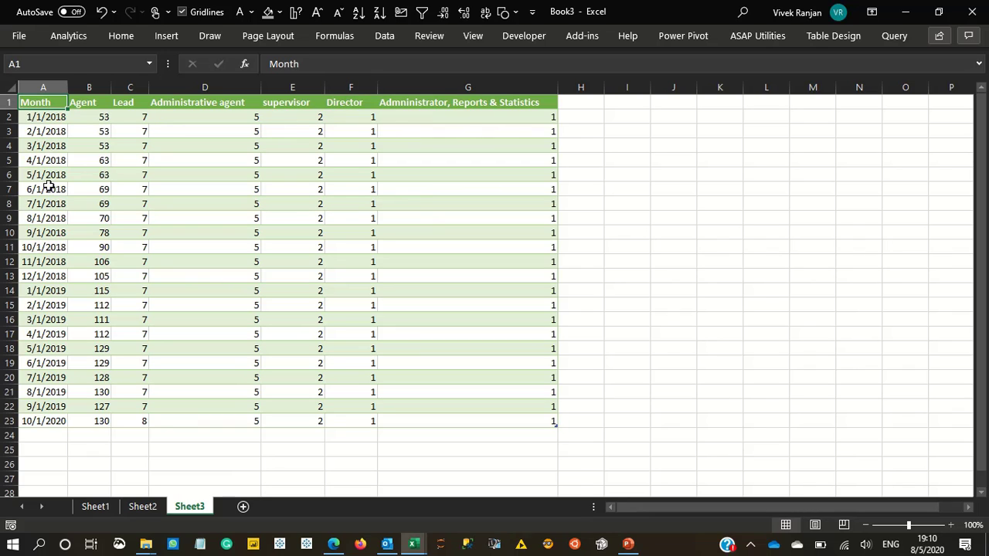
- Compare the wide table layout on Sheet1 with the long layout on Sheet2
click(141, 507)
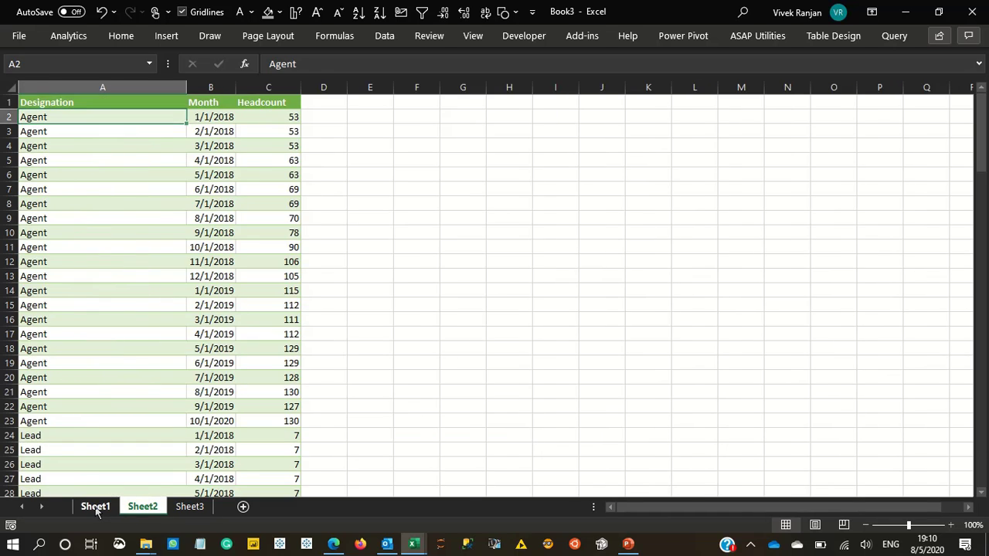
click(97, 507)
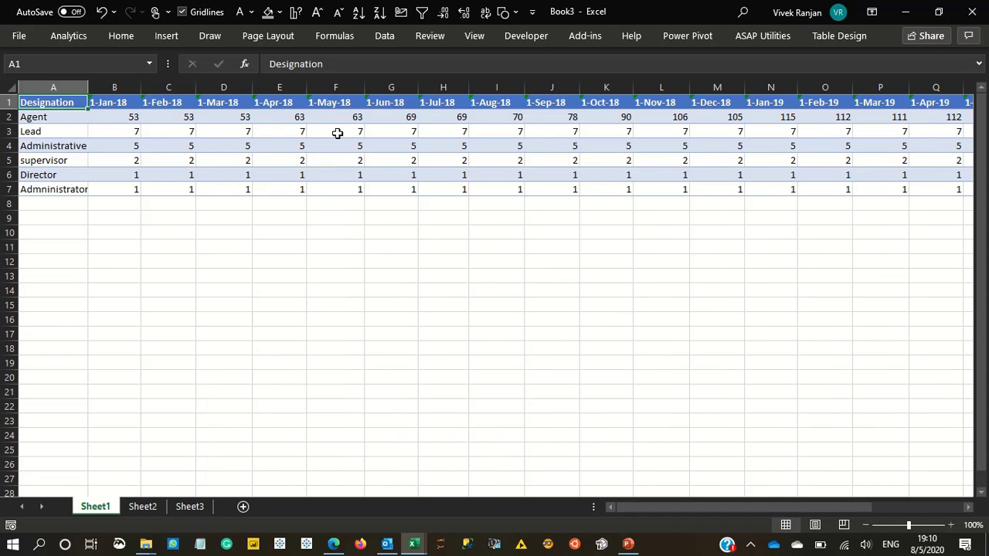
click(263, 145)
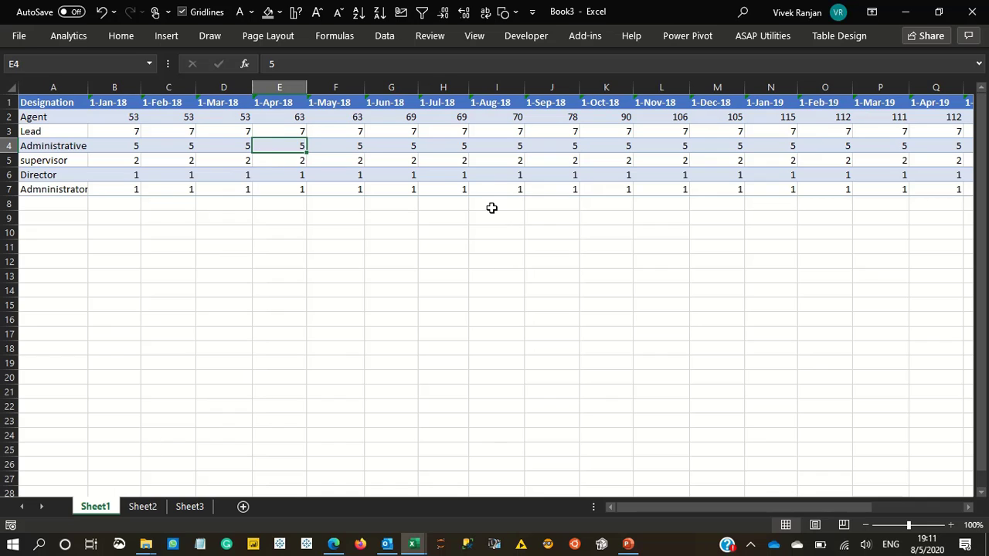
click(142, 507)
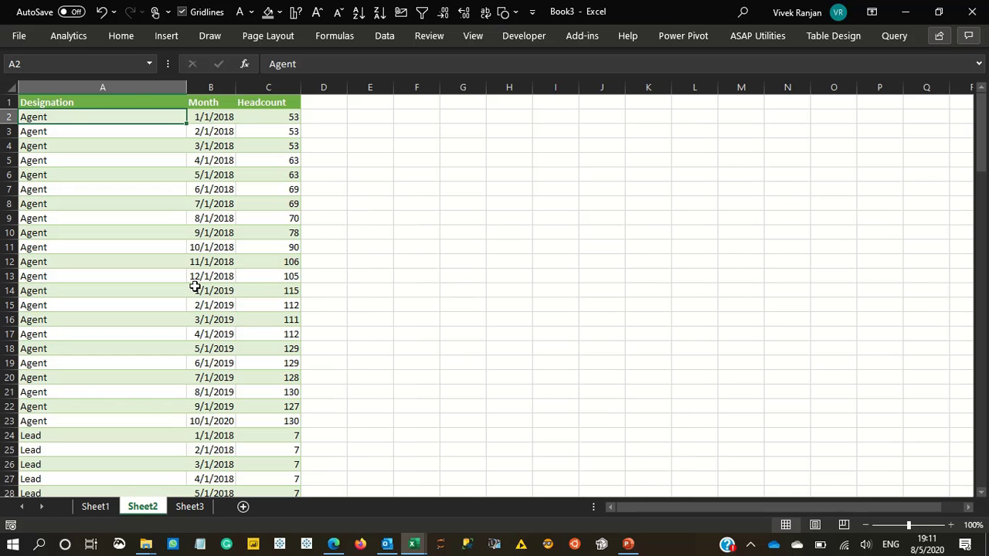
- Switch to the Headcount.xlsx workbook and go to cell A1 of the dtHeadcount sheet
key(alt+Tab)
key(alt+Tab)
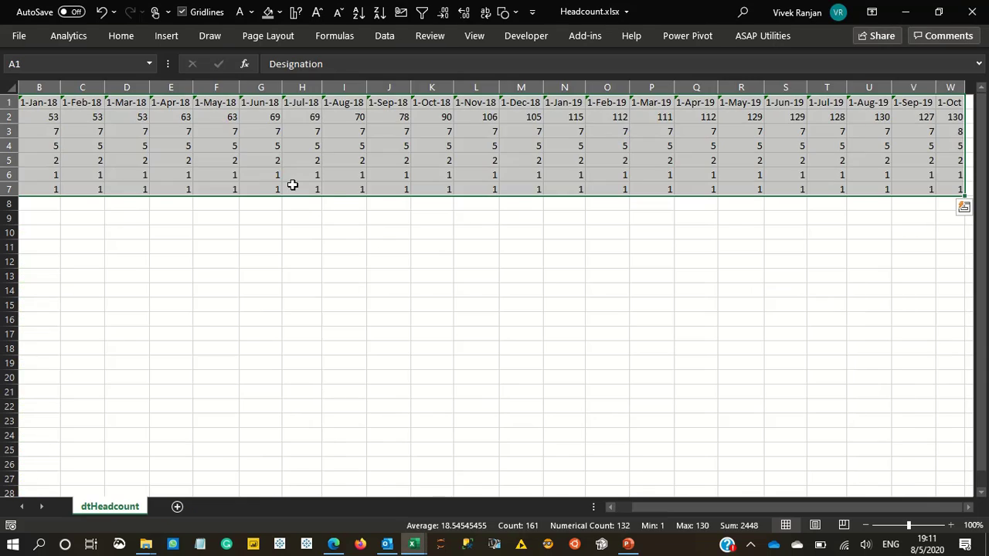
click(292, 159)
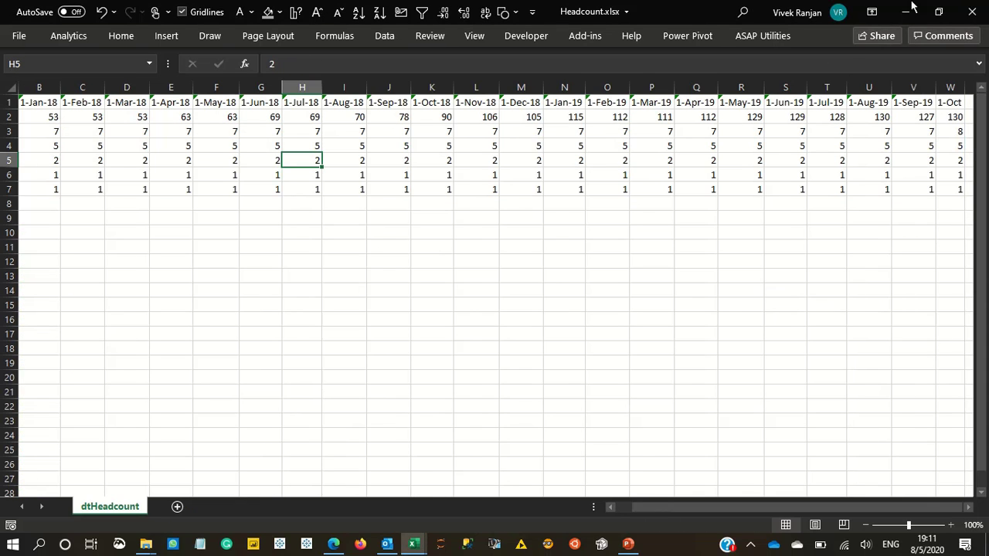
key(Home)
key(ctrl+Home)
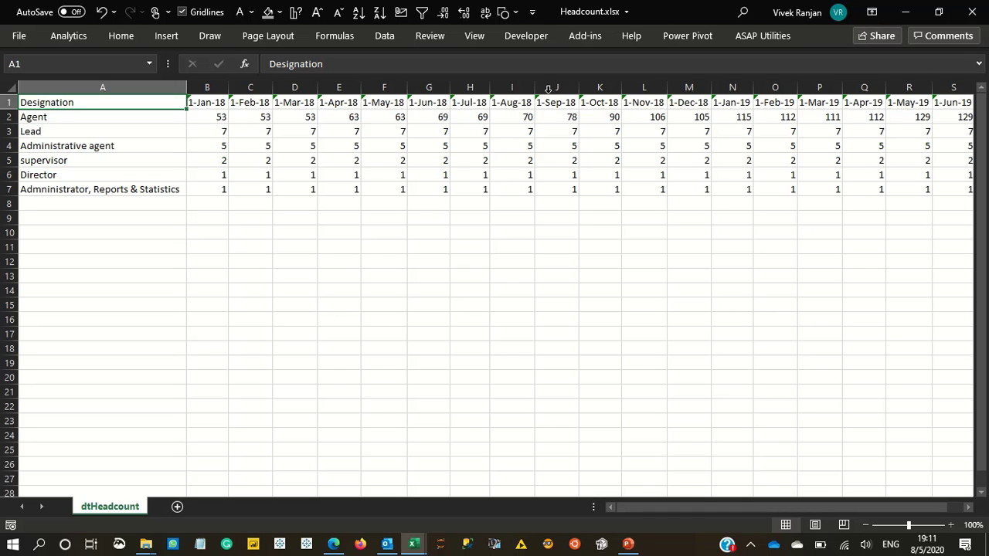
- Load the headcount range A1:W7 into Power Query as a table with headers
click(341, 132)
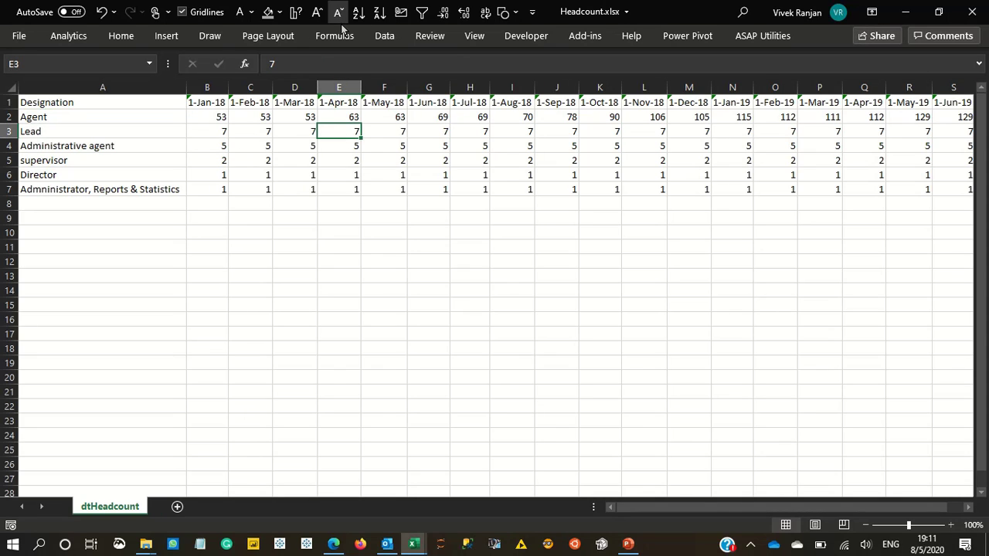
click(385, 38)
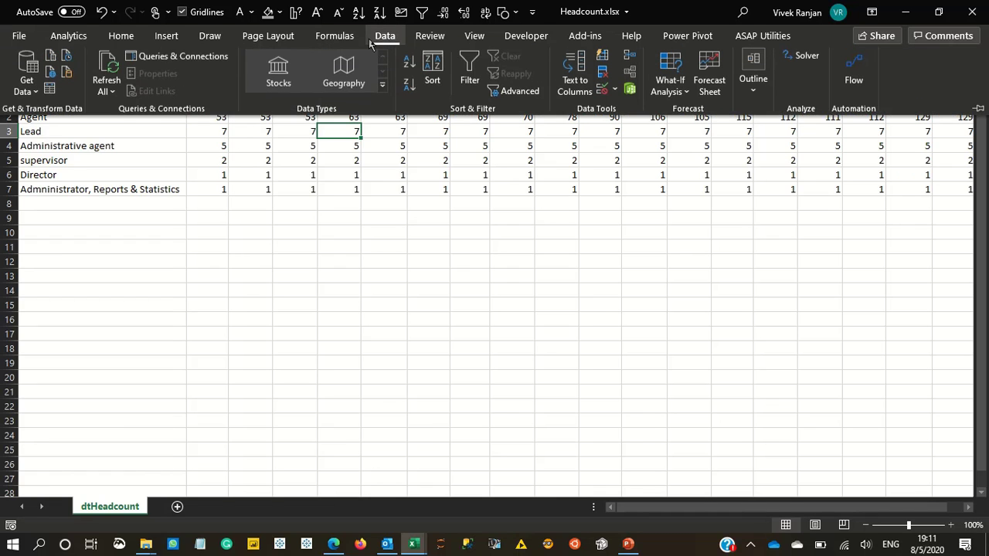
click(49, 92)
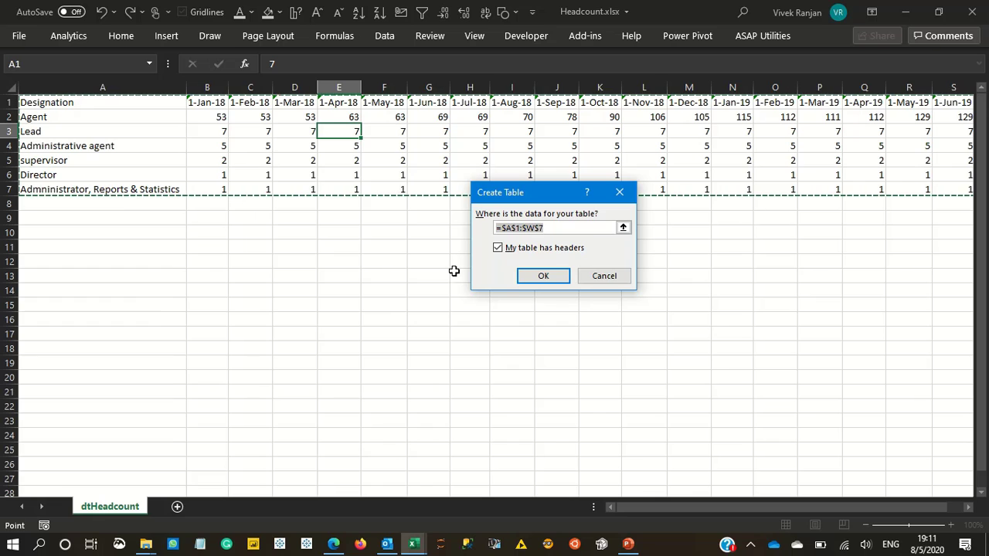
click(522, 278)
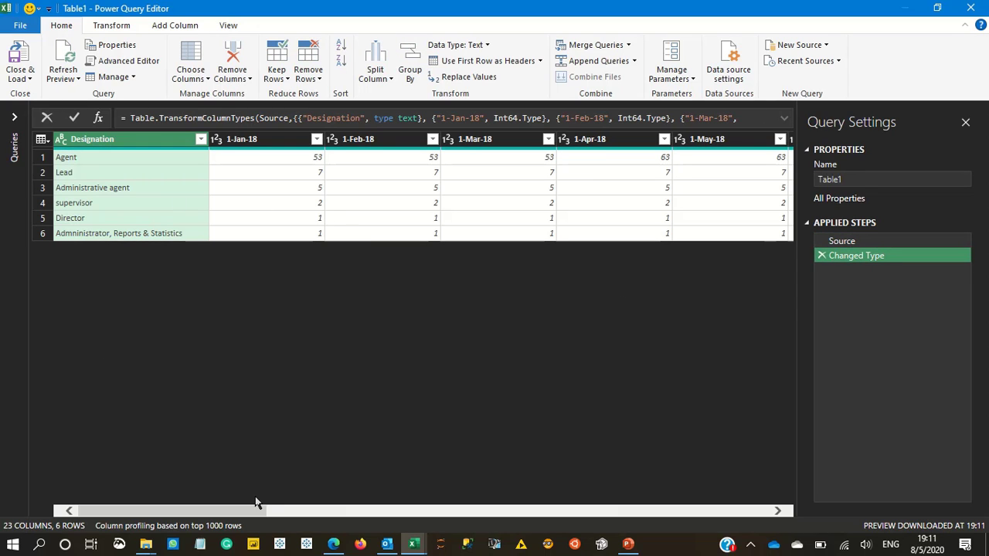
- Unpivot all columns other than Designation
drag(249, 510, 3, 162)
right_click(153, 143)
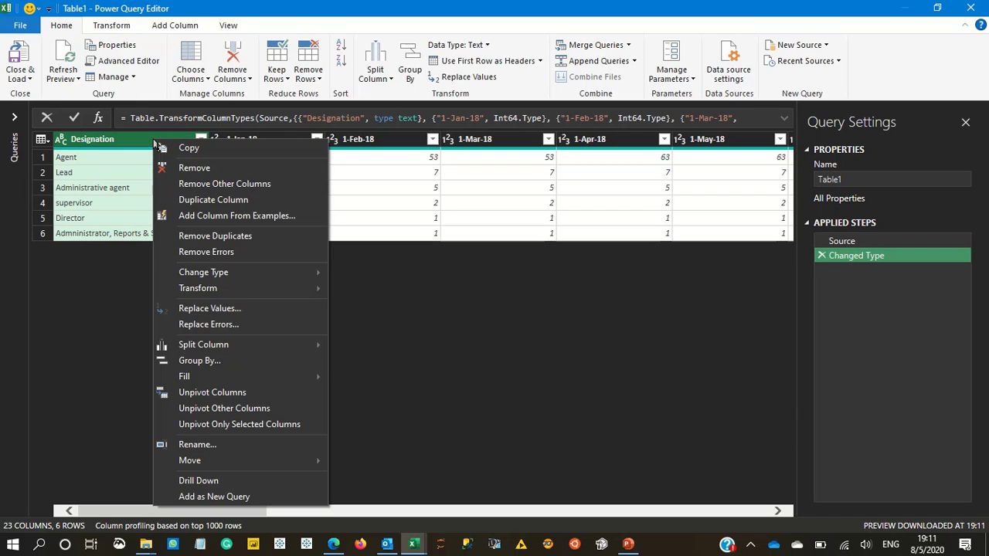
click(228, 409)
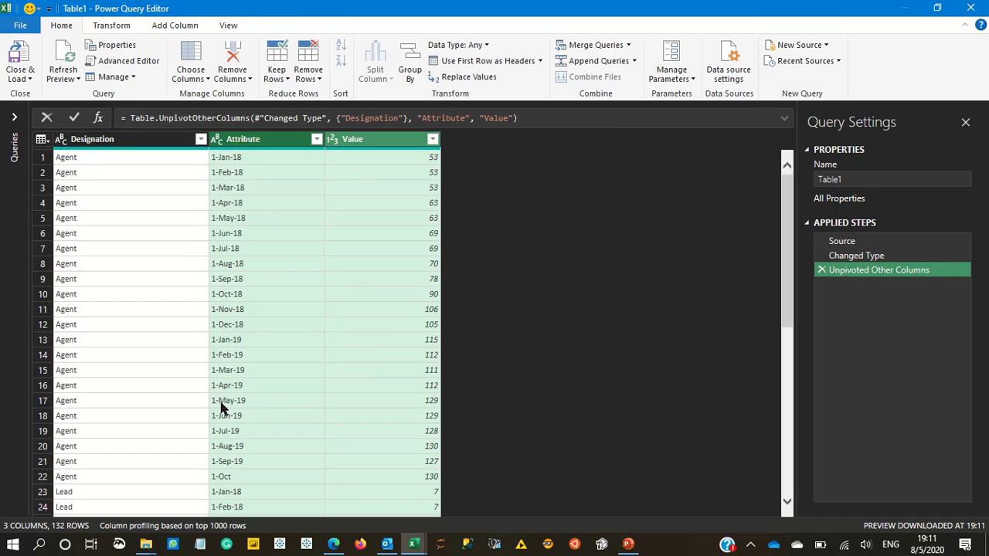
- Review the unpivoted rows and change the Attribute column's data type to Date
scroll(299, 258, down, 7)
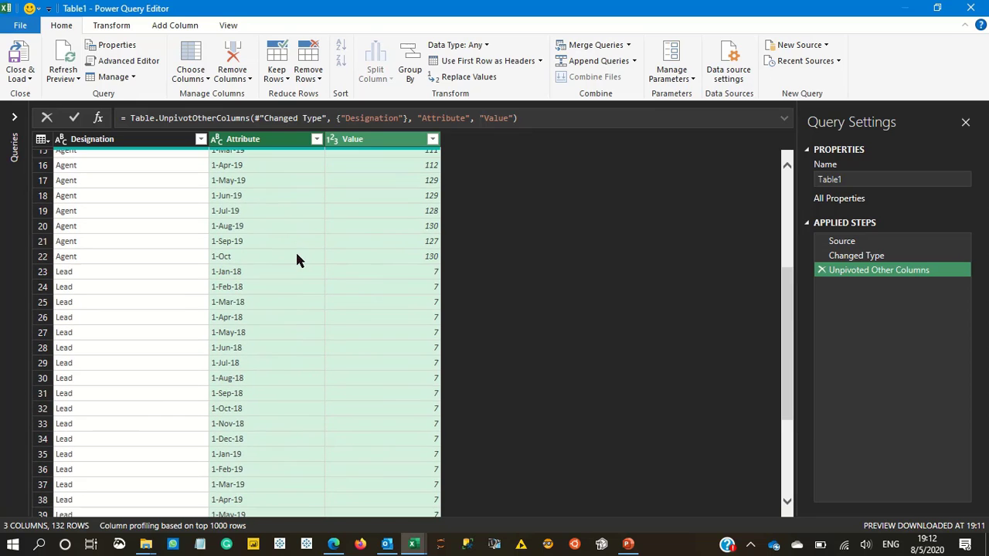
scroll(298, 258, up, 5)
scroll(299, 258, up, 2)
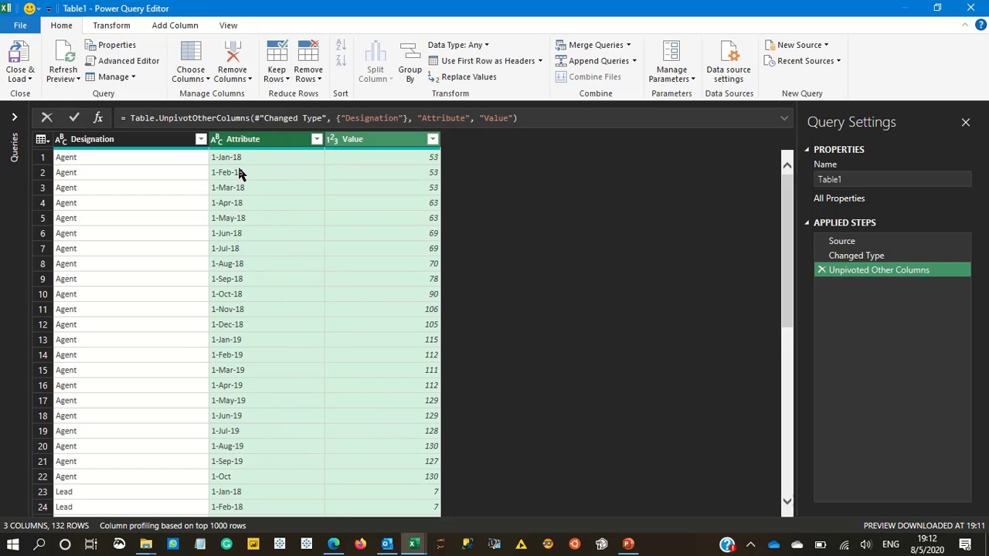
click(218, 141)
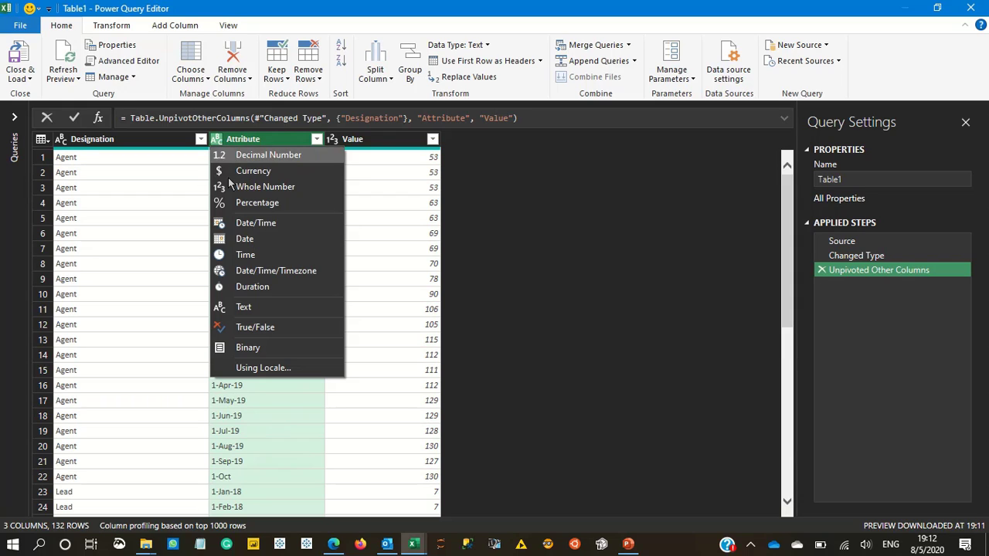
click(244, 239)
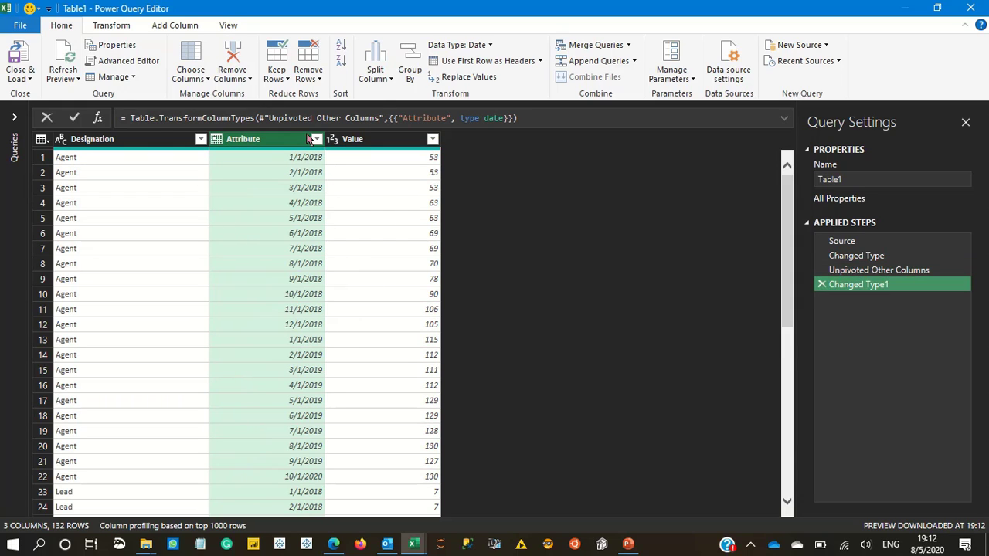
- Rename the Attribute column as Month
double_click(259, 141)
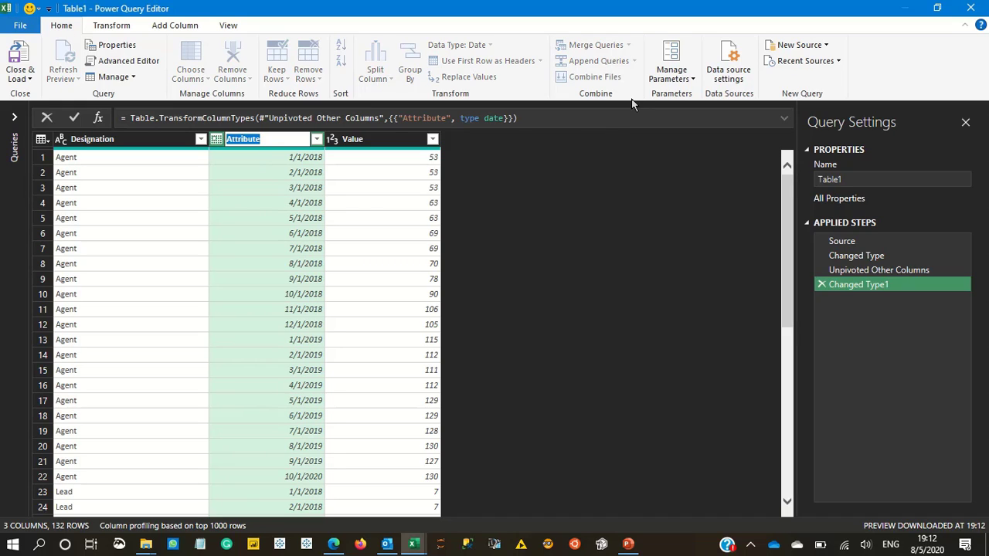
text(Month)
key(Return)
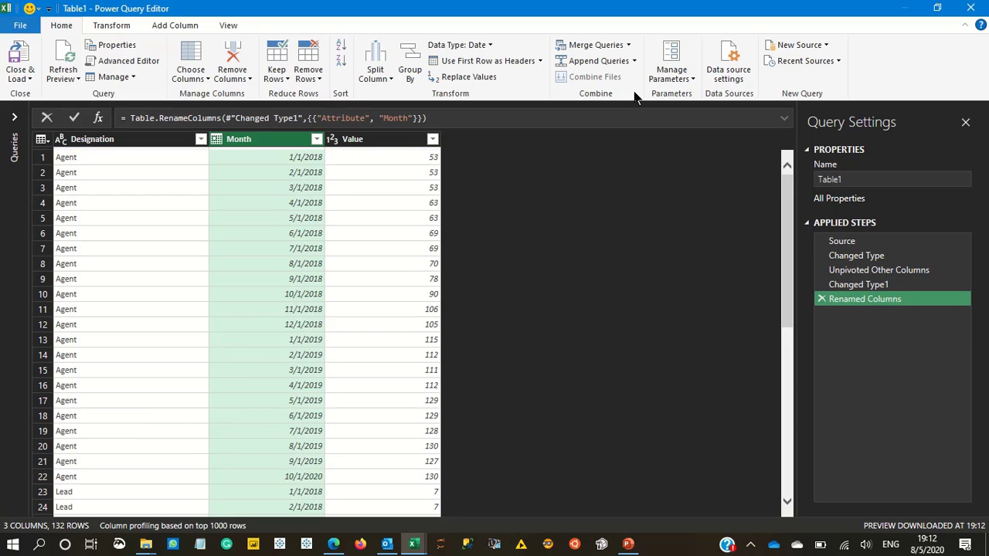
- Rename the Value column as Headcount
click(356, 139)
double_click(357, 139)
text(Headcount)
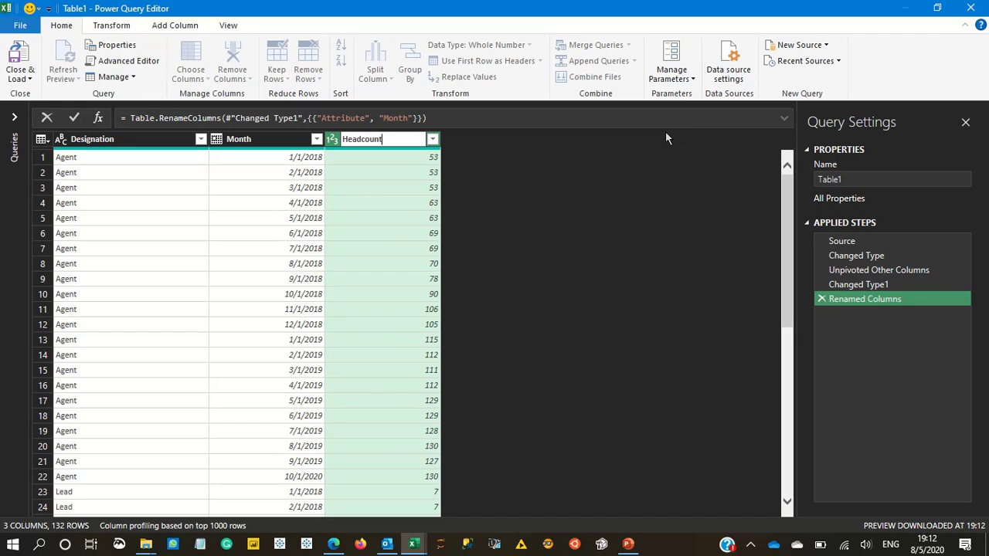
key(Return)
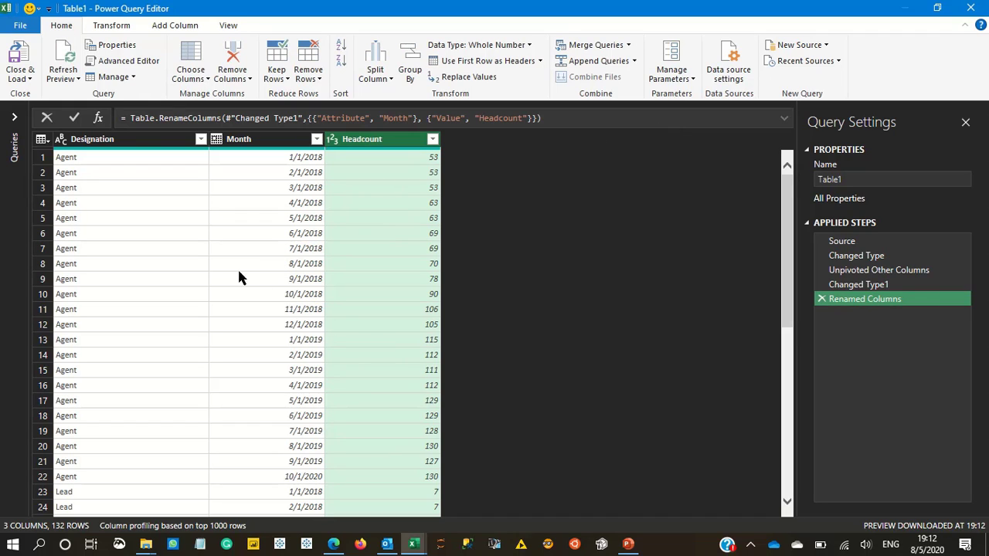
- Close the query editor and load the unpivoted query as a table on a new worksheet
click(17, 77)
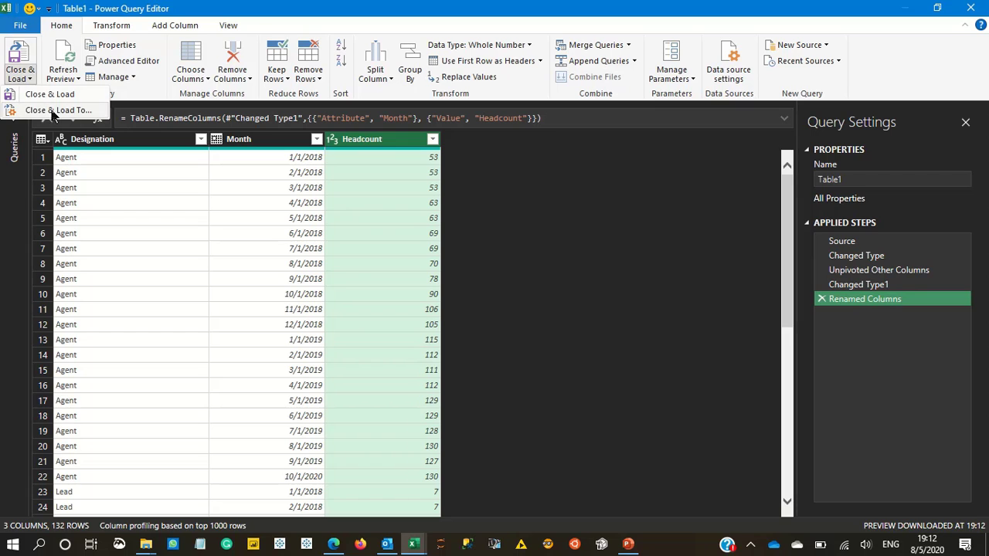
click(58, 110)
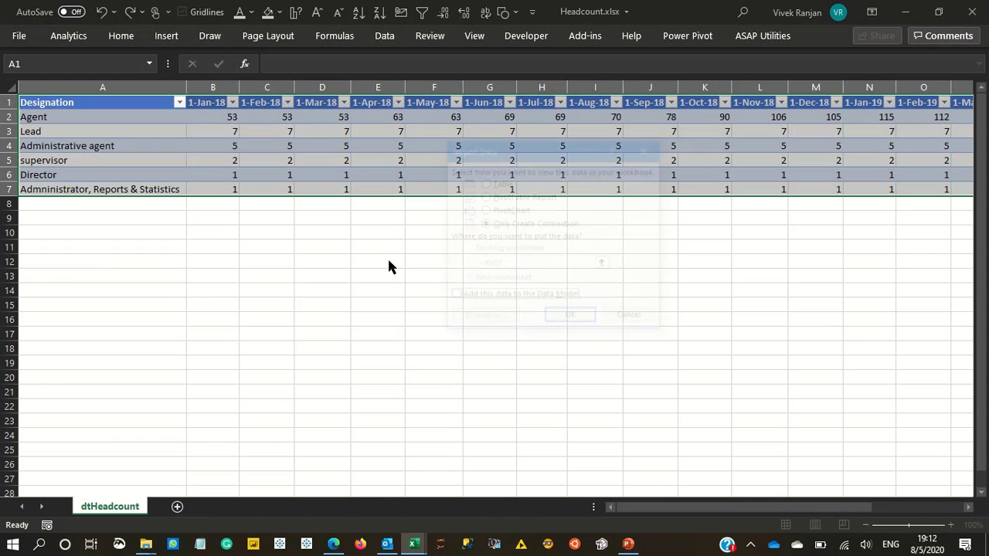
click(500, 182)
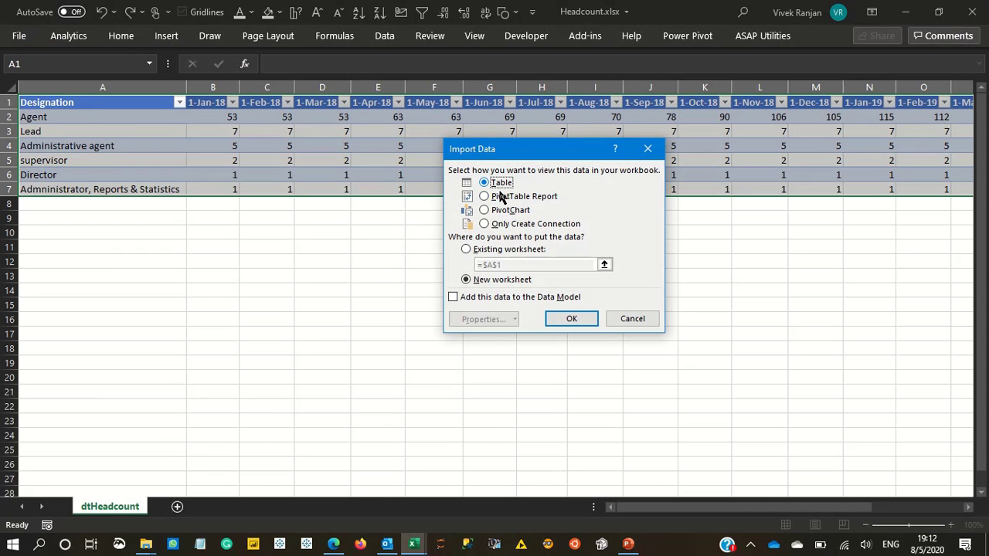
click(503, 249)
click(497, 280)
click(569, 319)
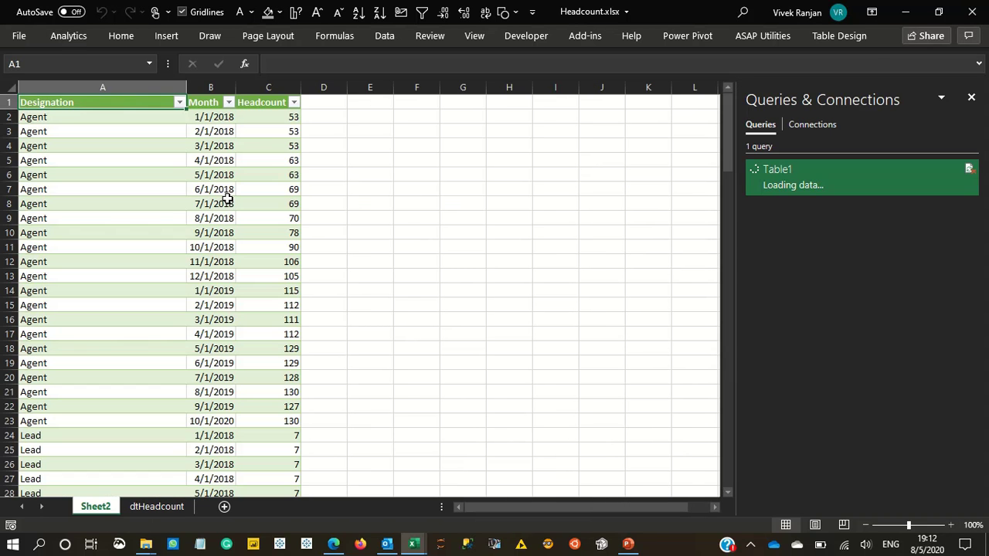
- Compare the extent of the loaded long table on Sheet2 with the original wide table on the dtHeadcount sheet
click(222, 218)
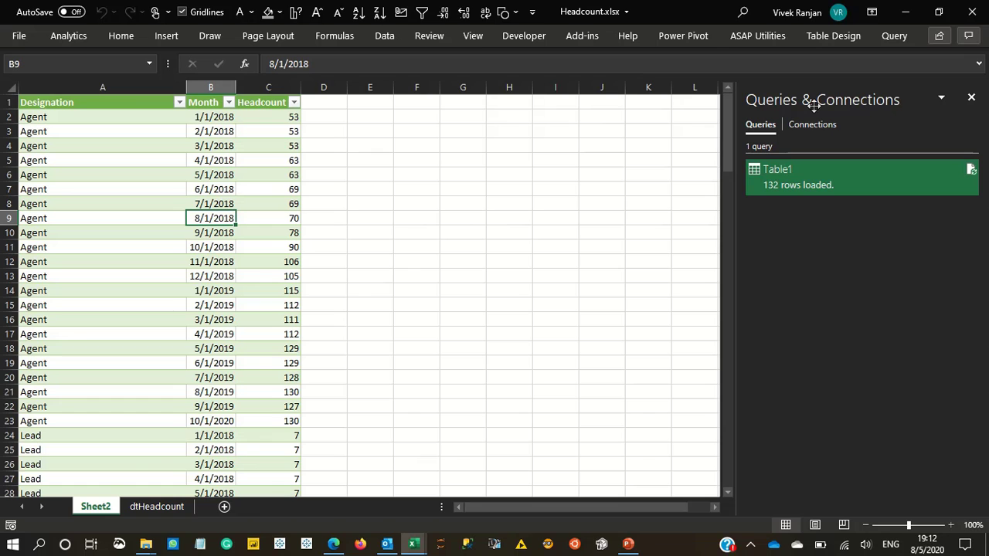
key(ctrl+Up)
key(ctrl+Left)
key(ctrl+shift+Down)
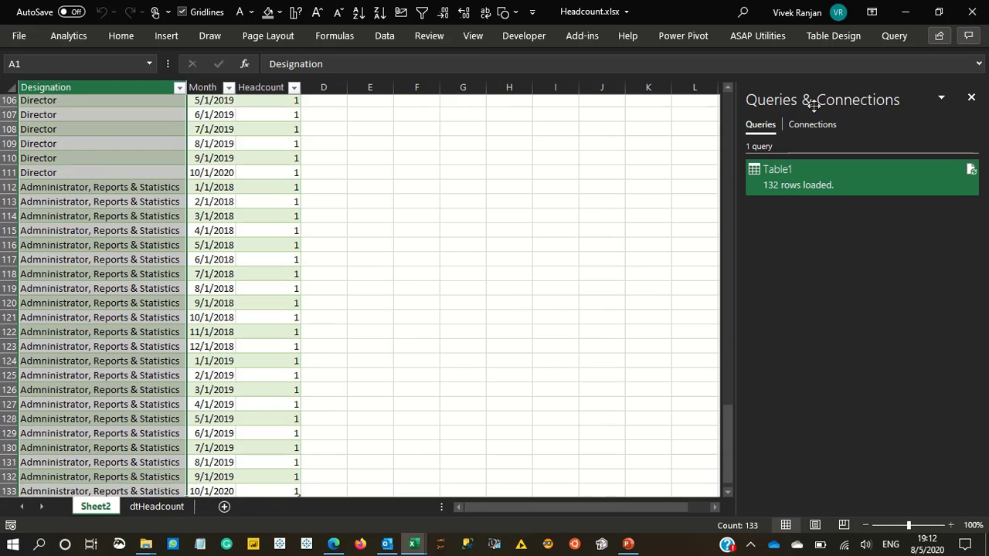
key(ctrl+shift+Up)
key(ctrl+Page_Down)
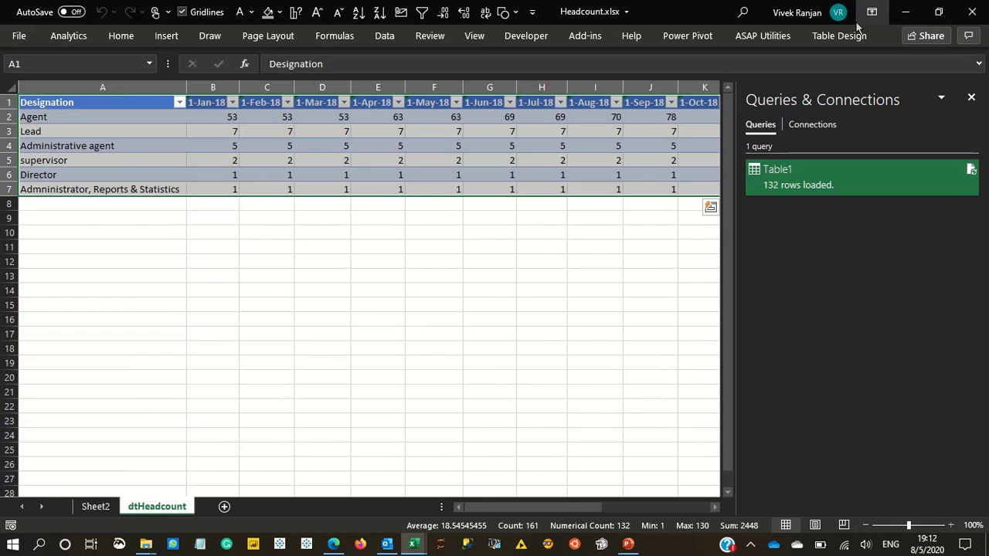
key(ctrl+Home)
key(ctrl+shift+Right)
key(ctrl+shift+Down)
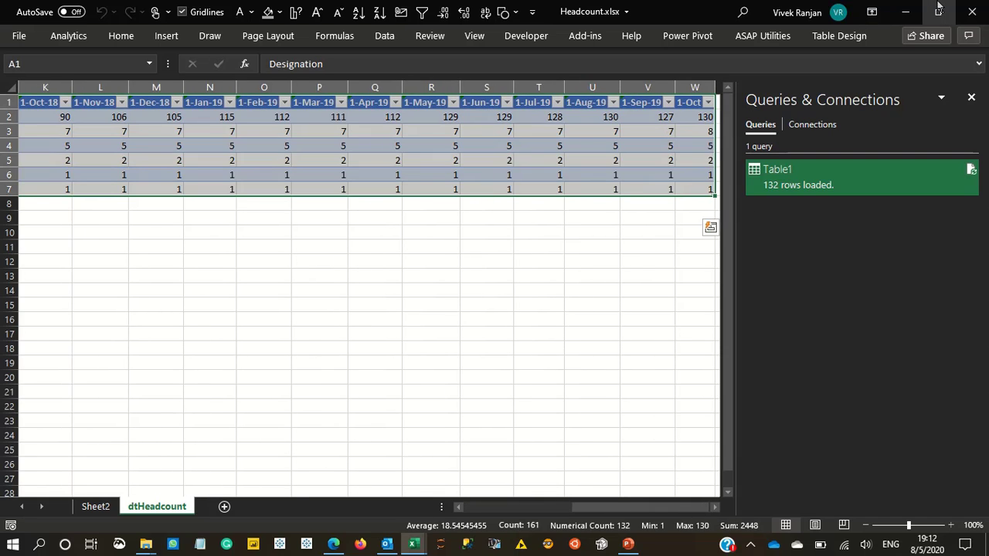
key(ctrl+Page_Up)
key(ctrl+shift+Right)
key(ctrl+shift+Down)
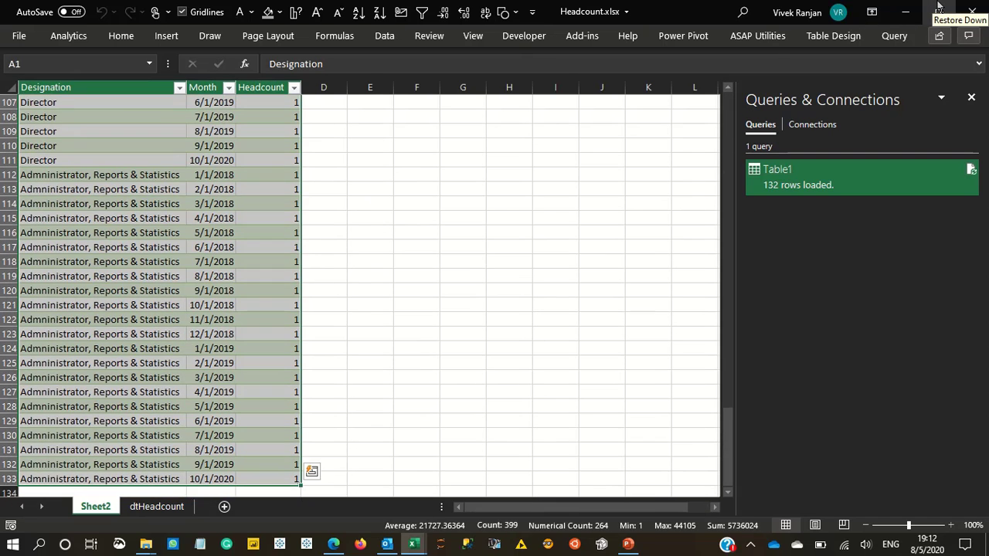
key(ctrl+Home)
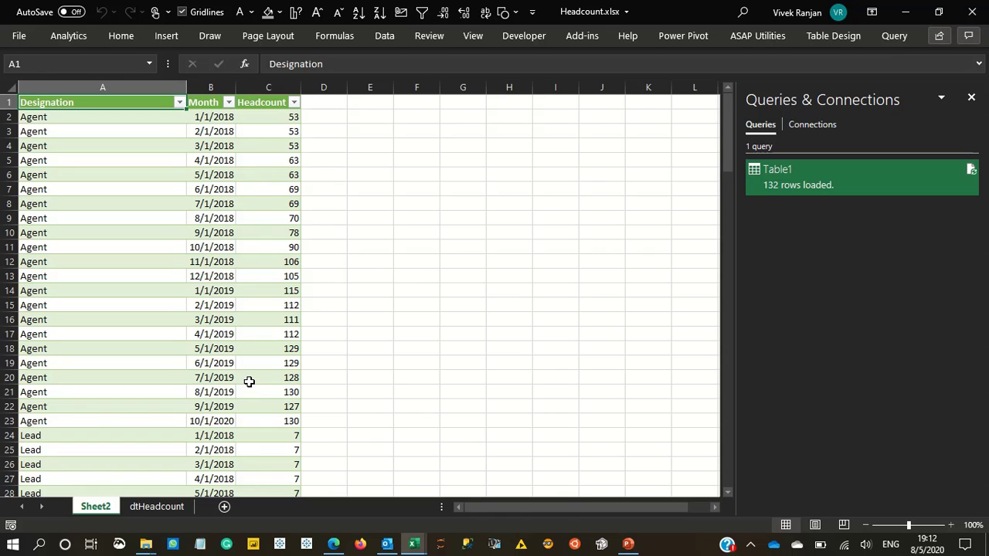
- Reopen the Table1 query in the Power Query Editor and duplicate it from the expanded query list
double_click(835, 183)
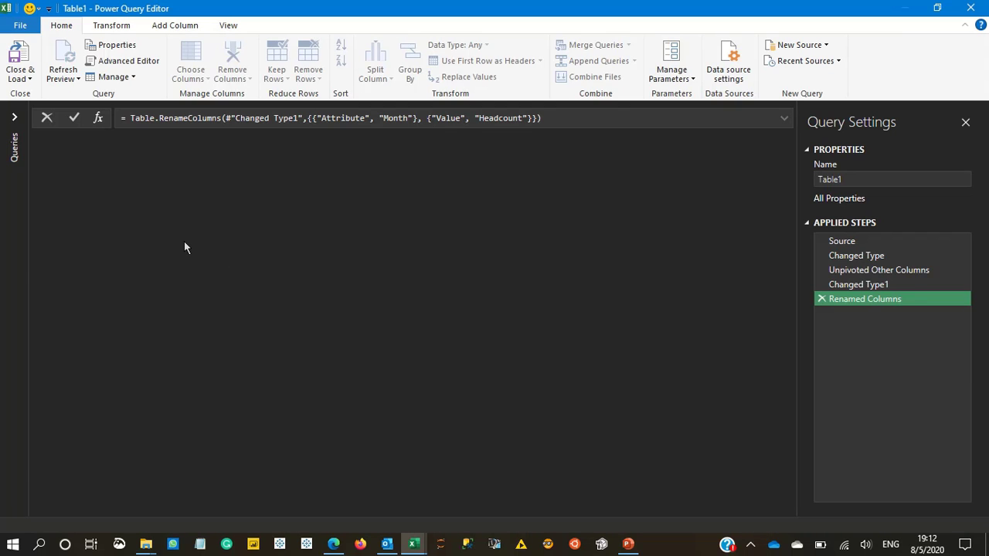
click(14, 119)
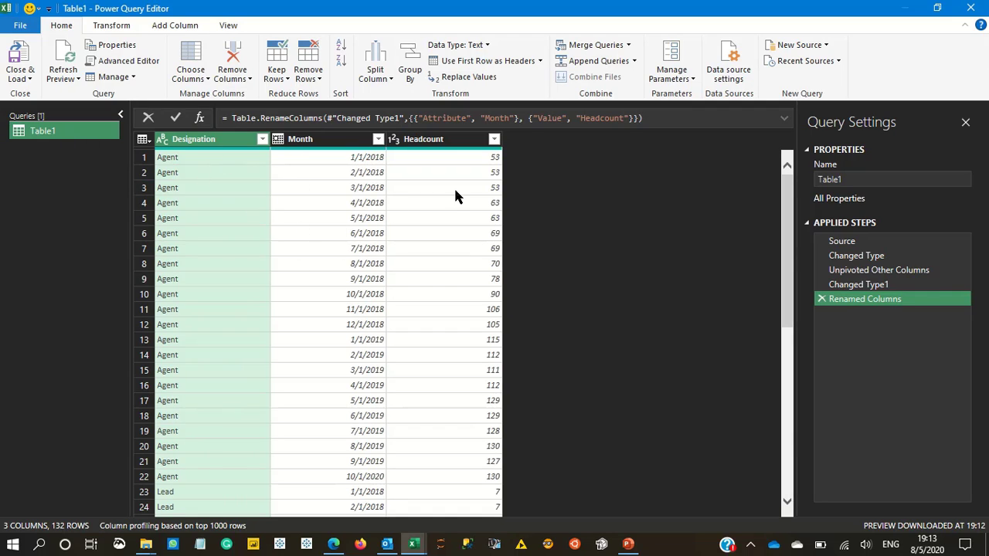
right_click(50, 134)
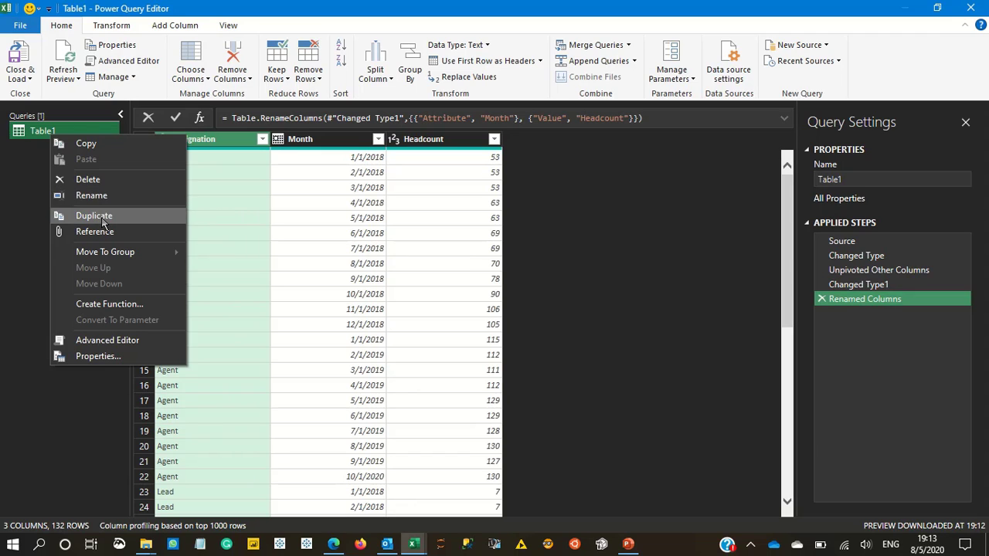
click(103, 220)
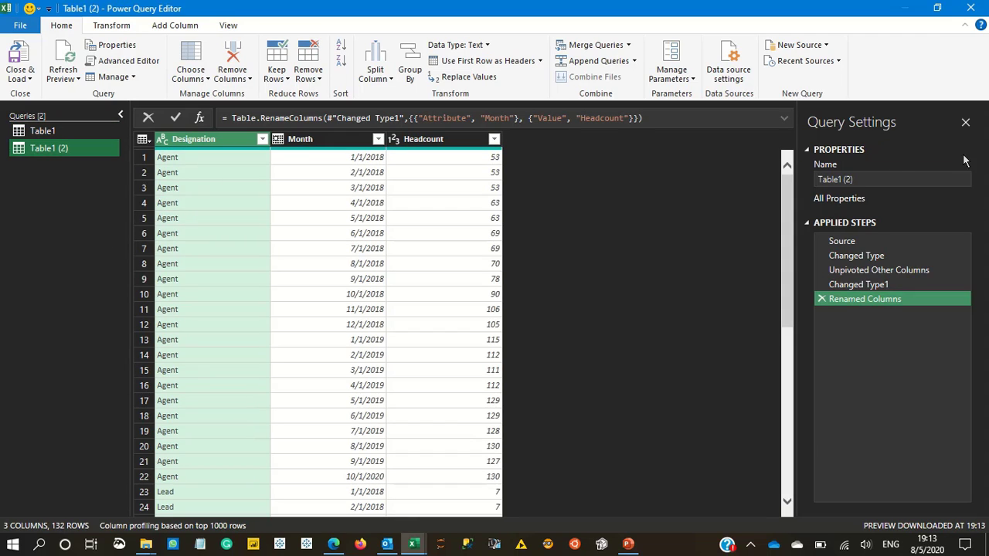
- Rename the duplicated query as "HC table - Pivot"
click(907, 180)
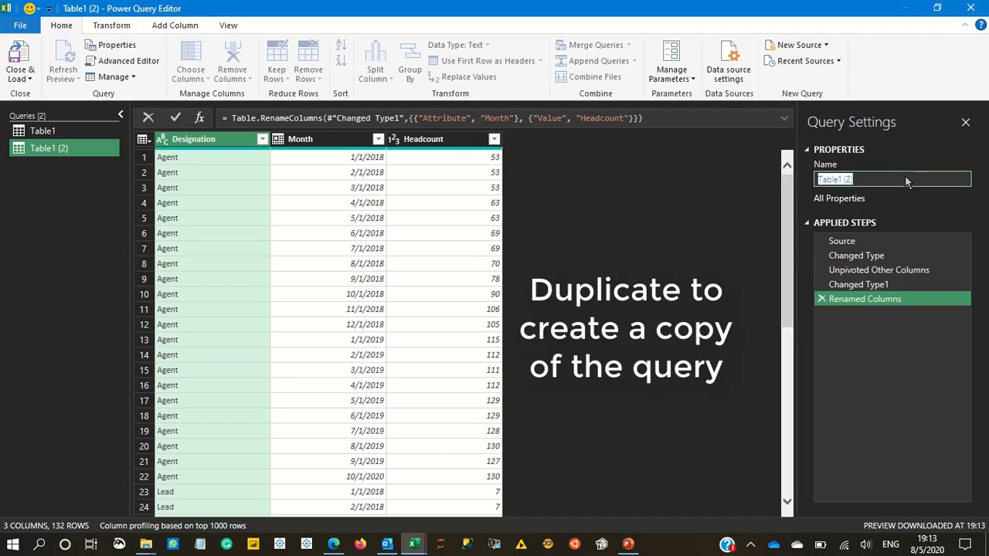
text(T)
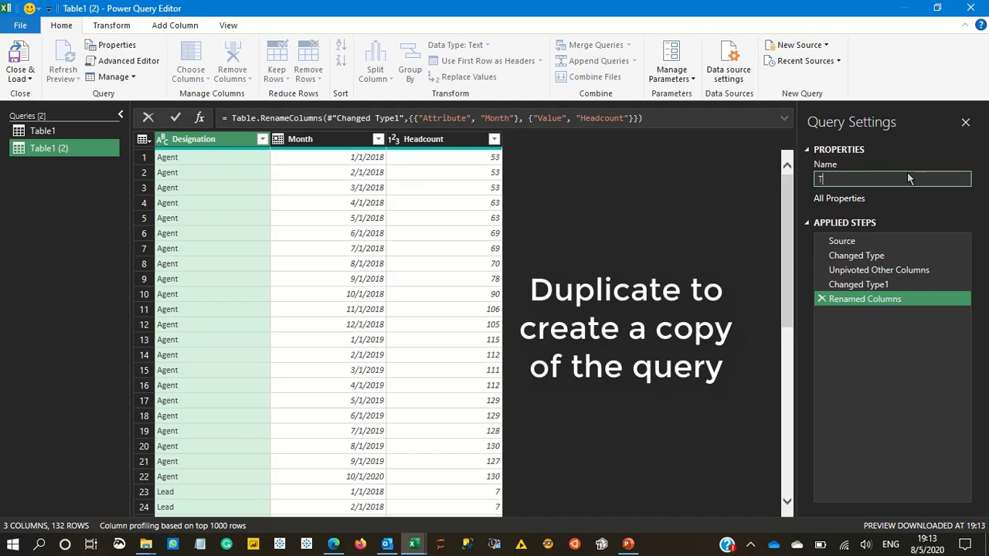
text(a)
key(BackSpace)
key(BackSpace)
text(HC table - Pivot)
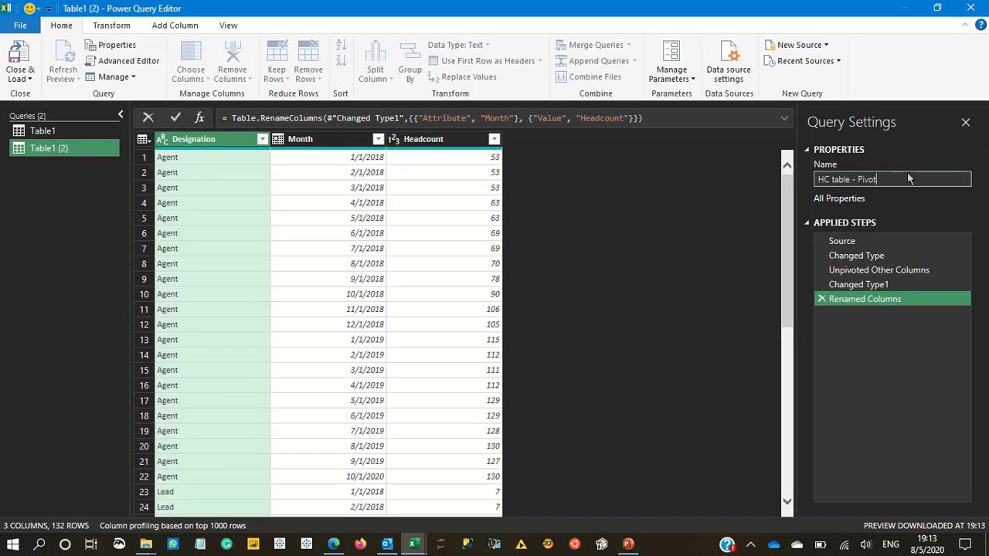
key(Return)
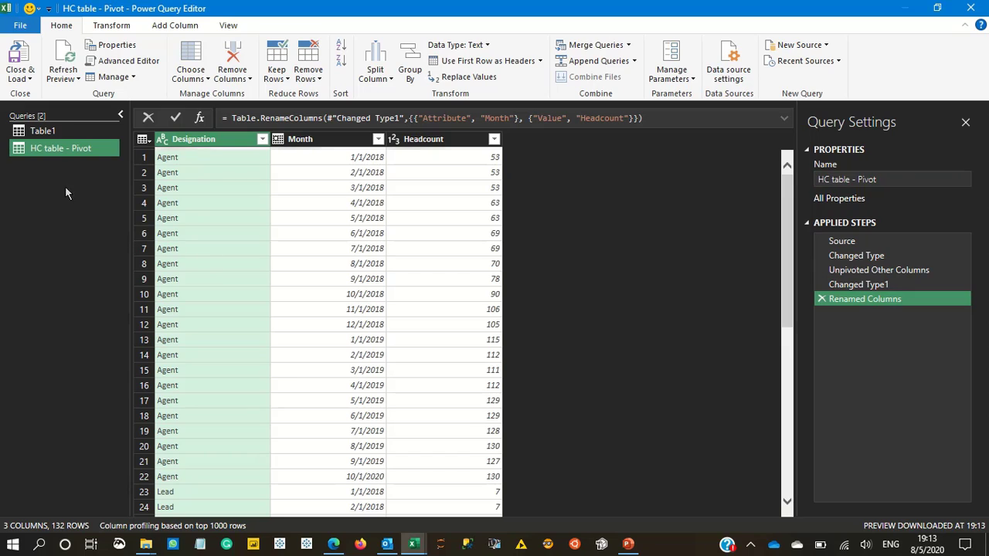
- Rename the original Table1 query as "HC Table - Unpivot"
click(46, 130)
click(874, 179)
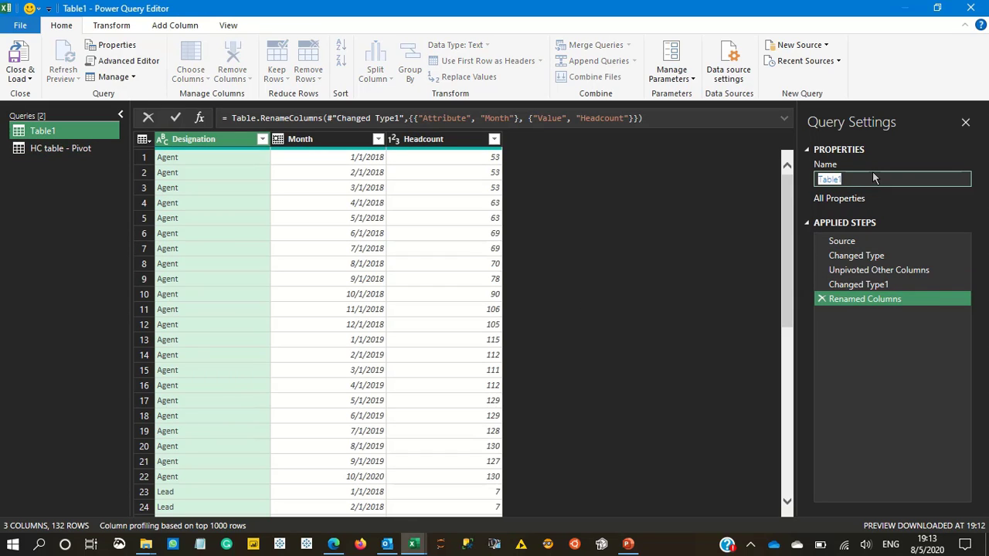
text(HC Ta)
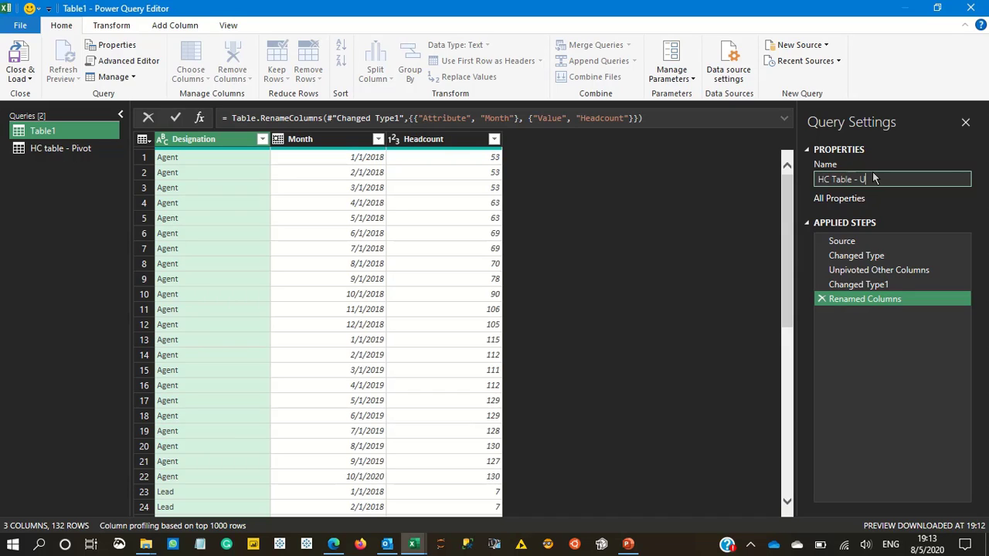
text(ble - Unpivot)
key(Return)
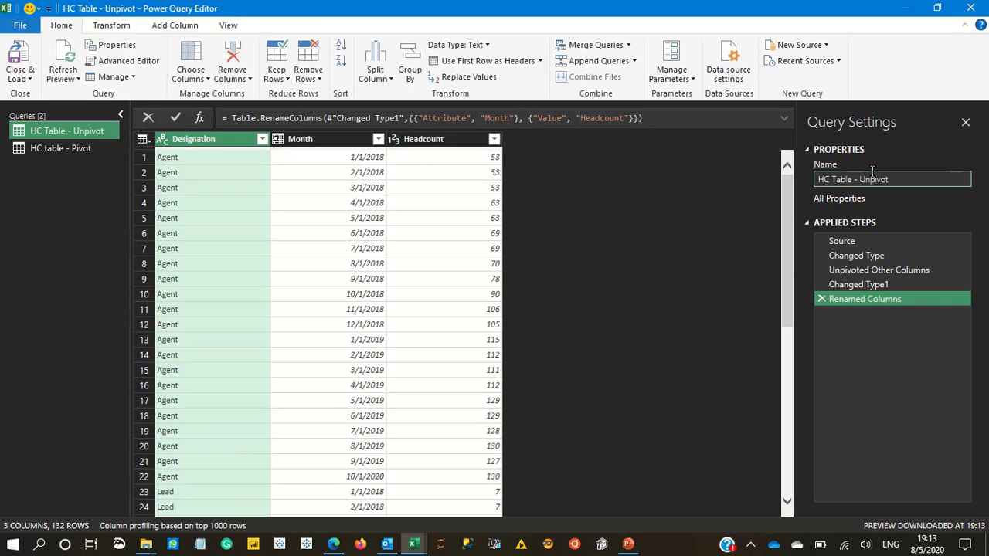
- Pivot the Designation column of the HC table - Pivot query with Headcount as the values column and Don't Aggregate as the function
click(93, 150)
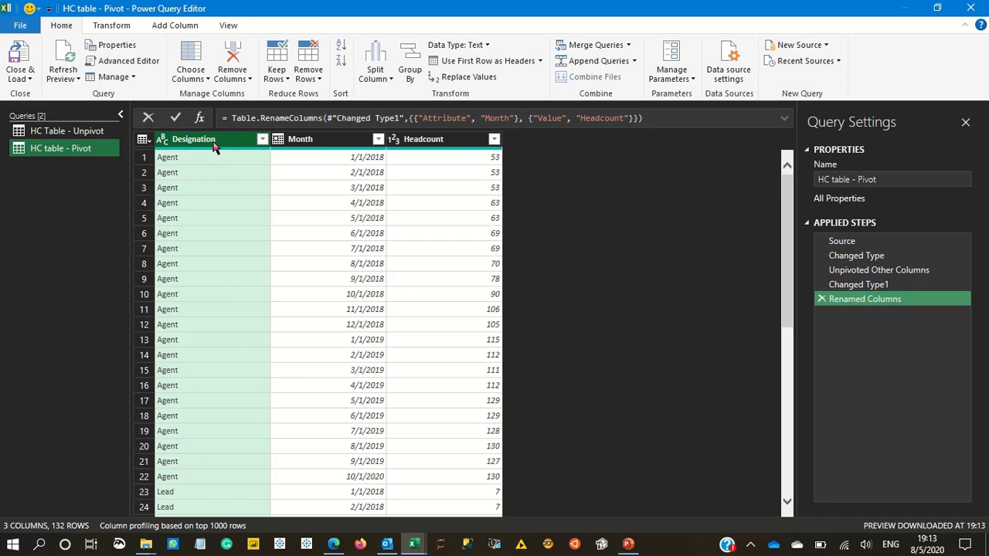
click(102, 26)
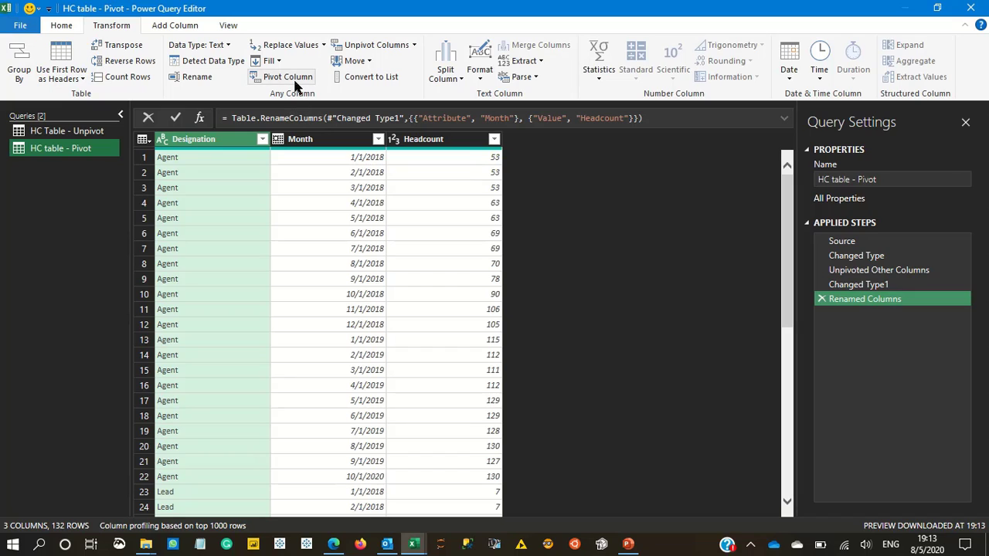
click(292, 81)
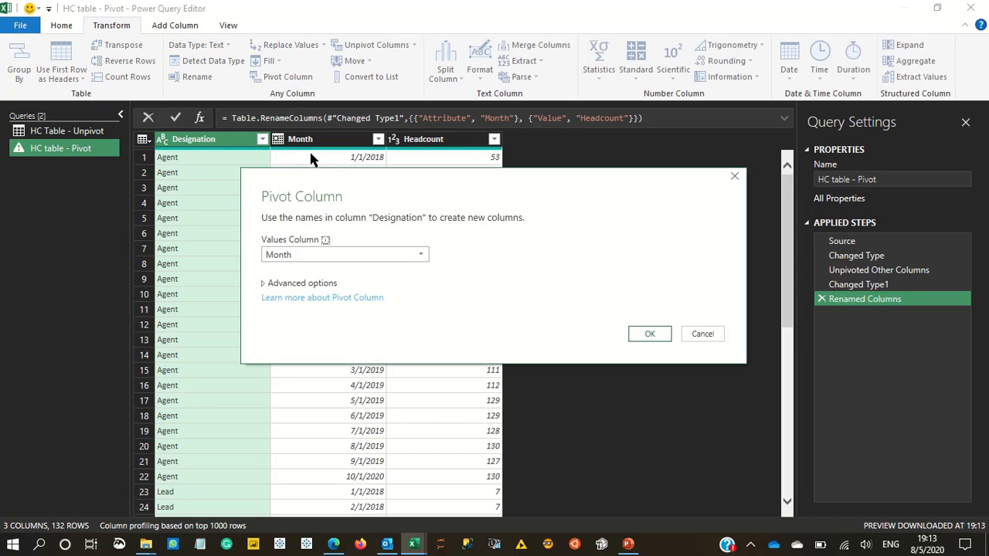
click(355, 255)
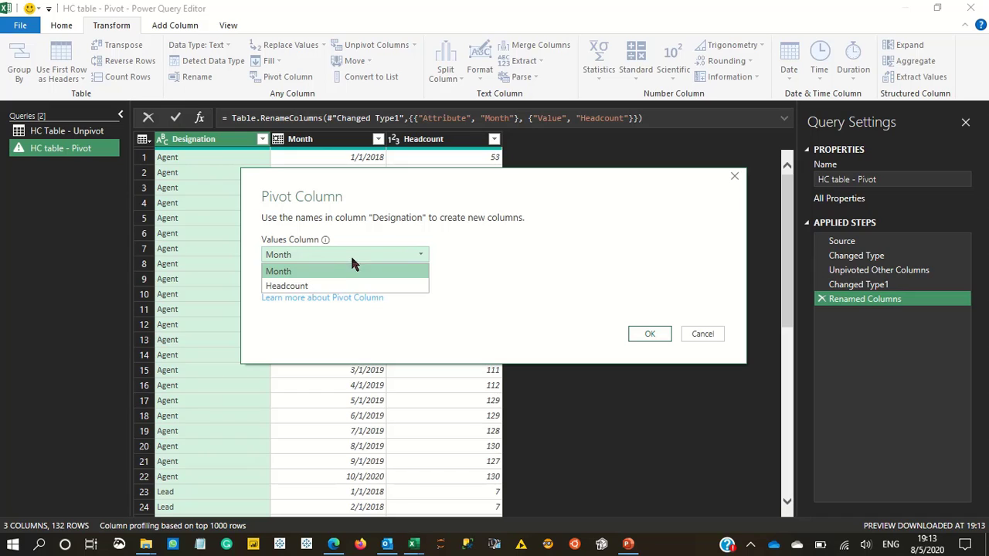
click(335, 285)
click(296, 285)
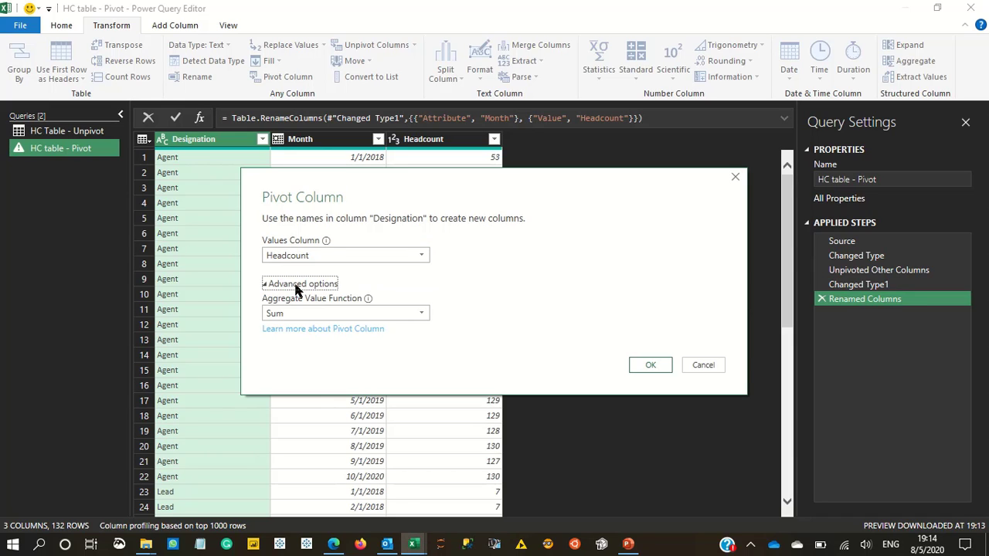
click(320, 312)
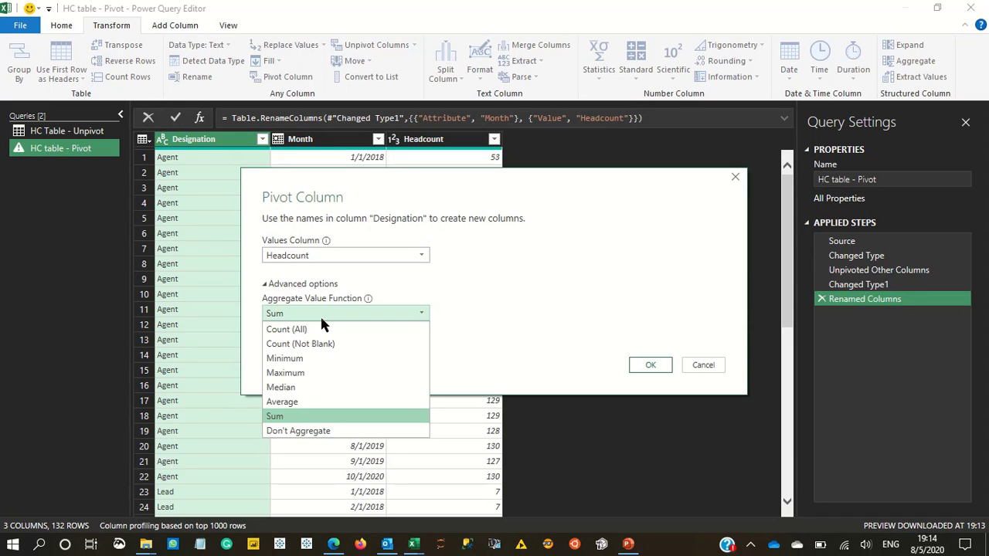
click(312, 432)
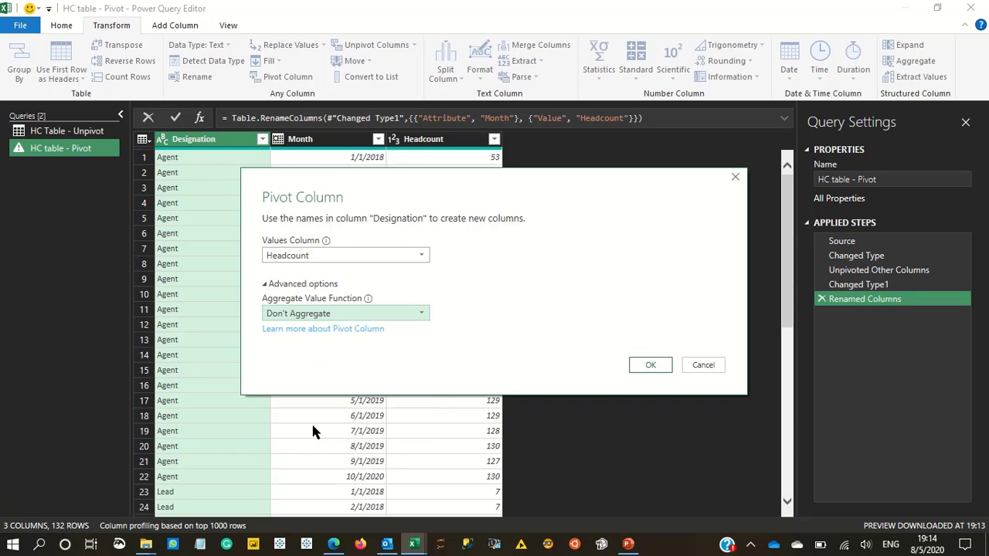
click(651, 366)
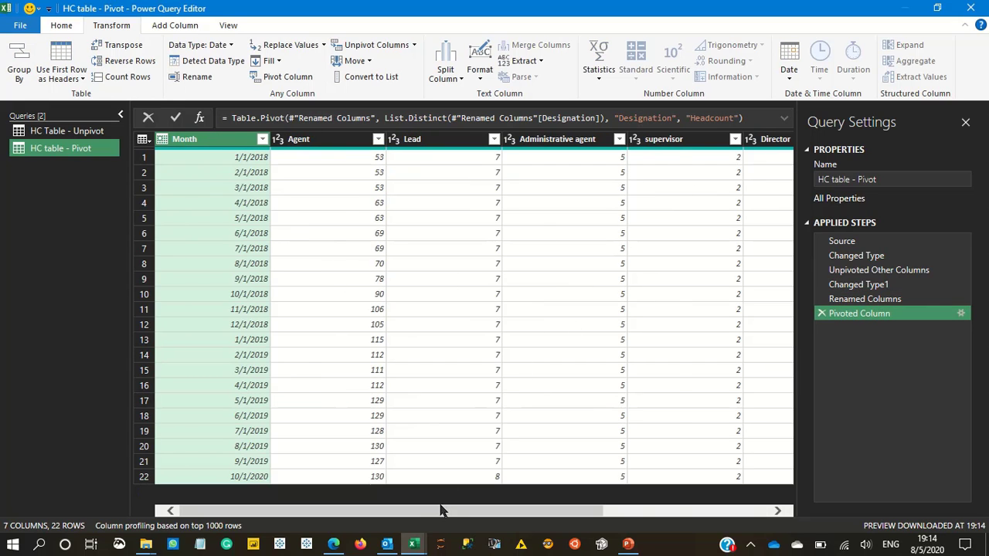
- Close the query editor and load the pivoted query as a table on a new worksheet
drag(442, 510, 291, 475)
click(61, 25)
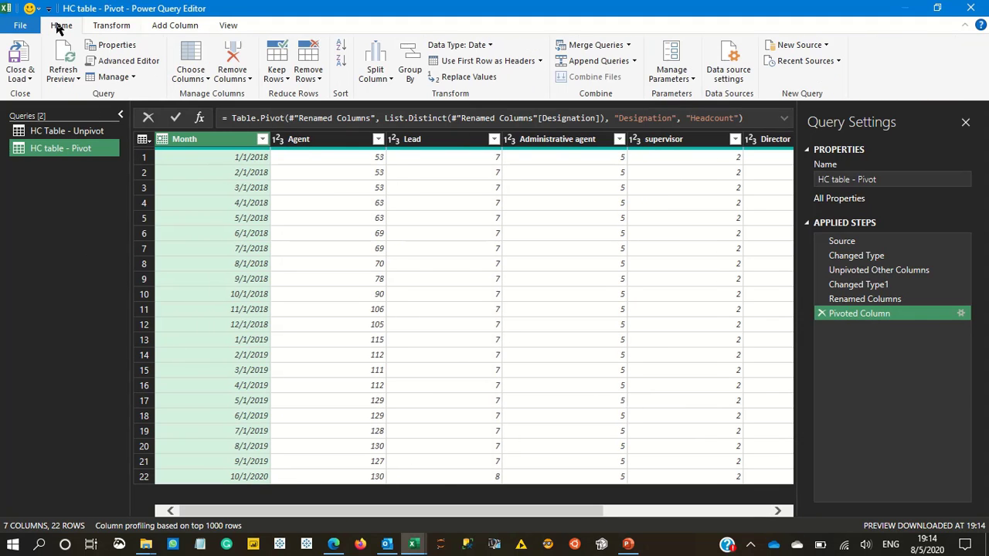
click(17, 77)
click(46, 111)
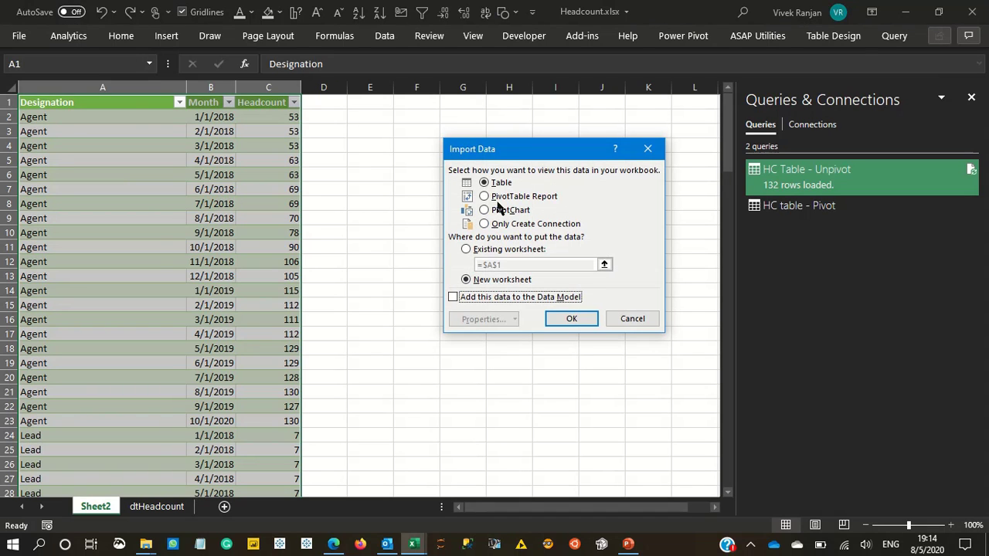
click(571, 319)
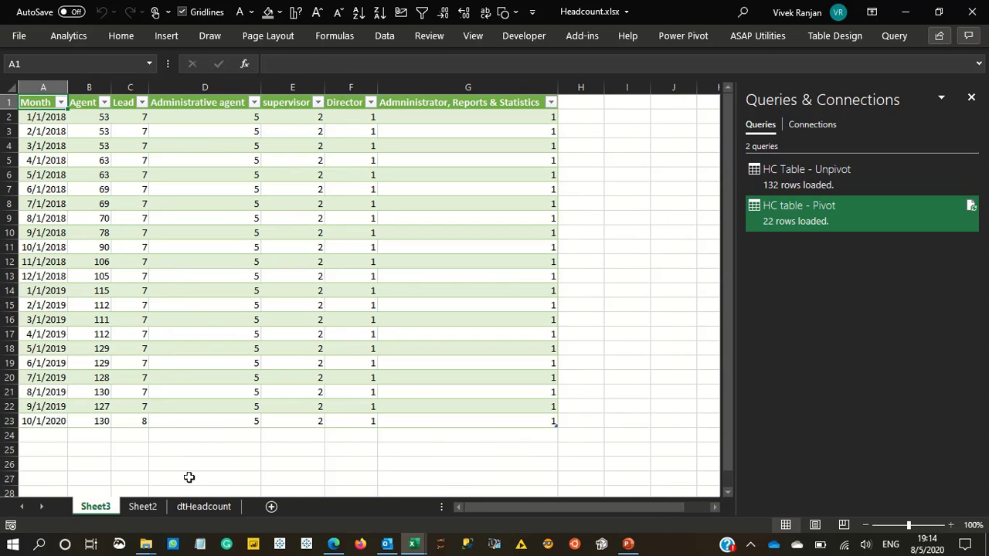
- Display the original wide table on the dtHeadcount sheet from its first column and close the Queries & Connections pane
click(197, 511)
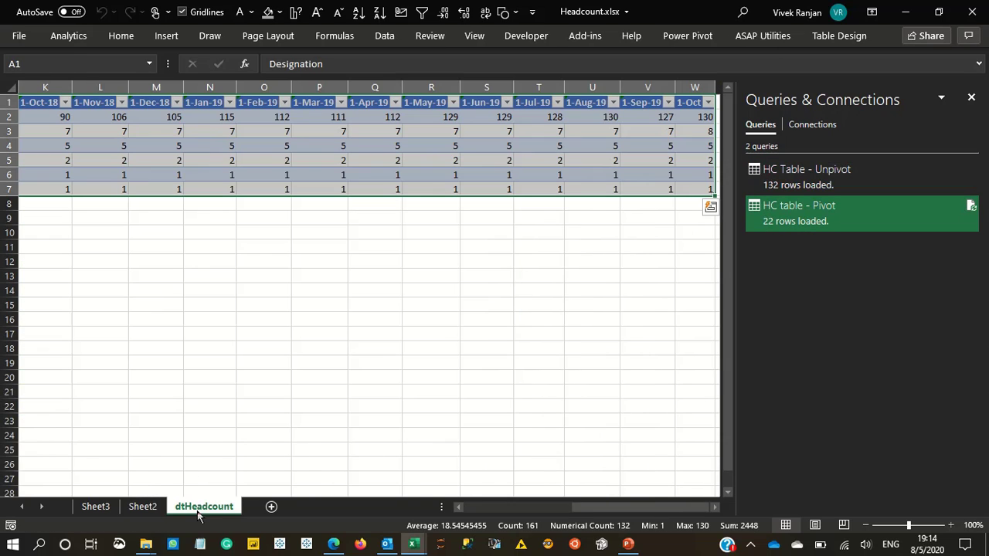
click(513, 509)
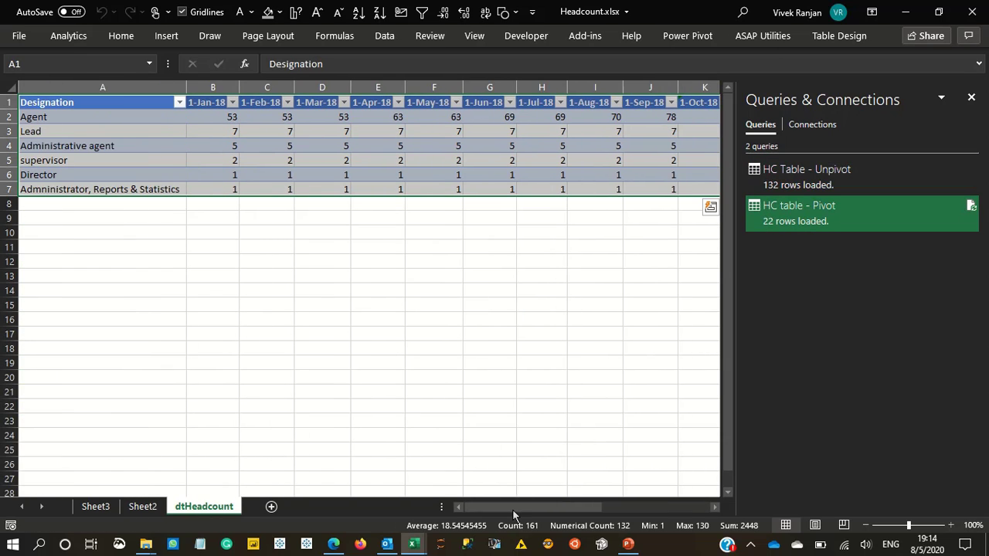
click(253, 132)
click(972, 98)
click(489, 145)
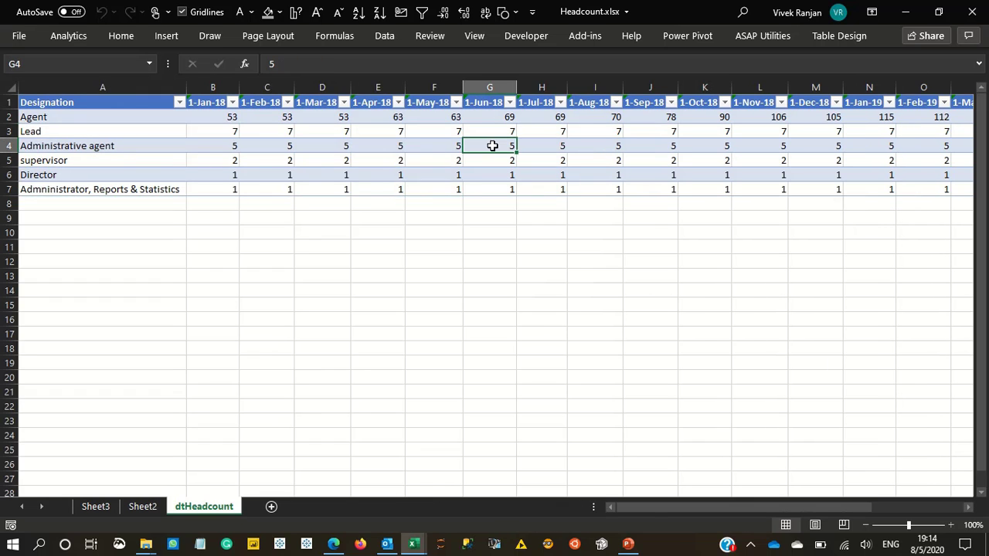
- Review the unpivoted table on Sheet2 and slightly widen the Month column of the pivoted table on Sheet3
click(142, 506)
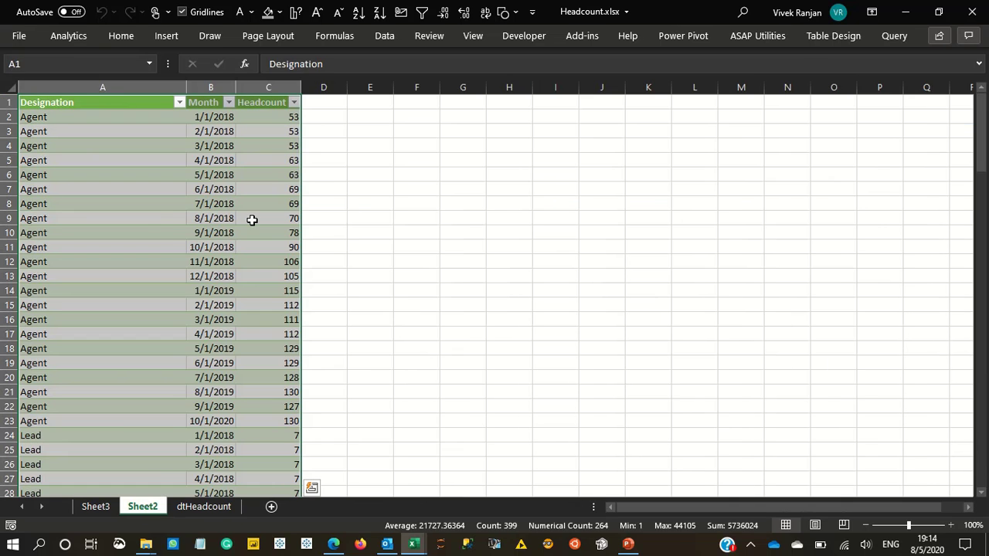
click(162, 220)
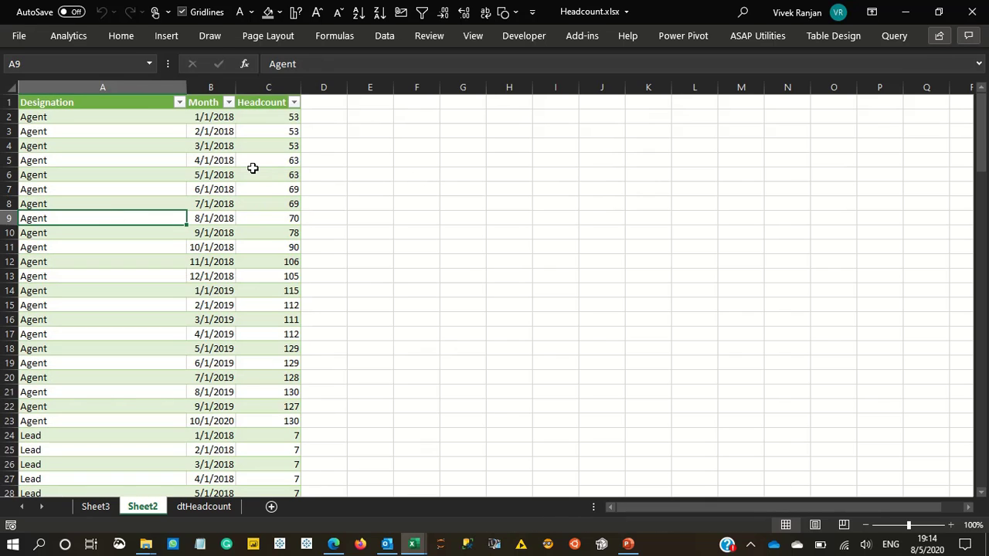
click(99, 506)
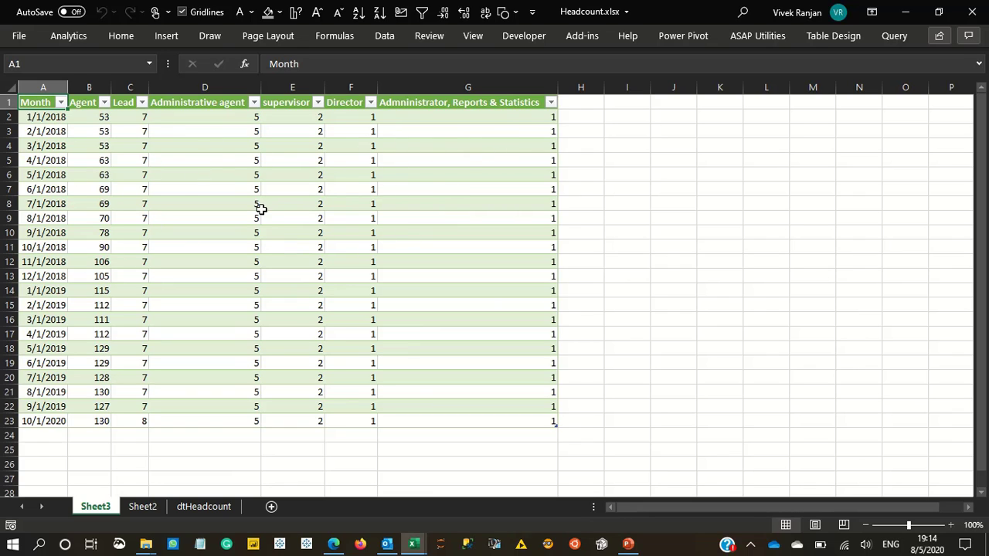
drag(67, 87, 84, 86)
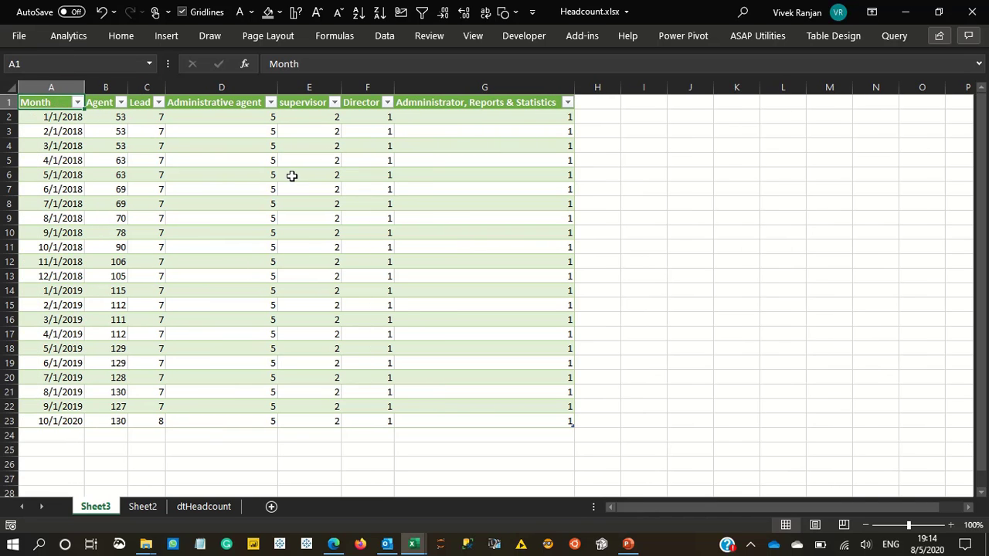
- Compare the unpivoted table on Sheet2 and the pivoted table on Sheet3 with the source table on dtHeadcount
click(139, 507)
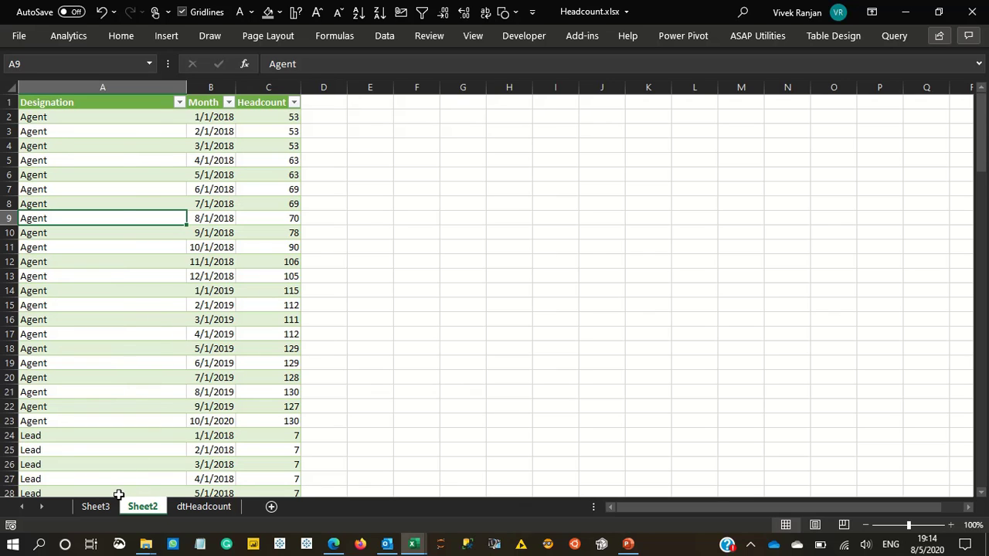
click(98, 506)
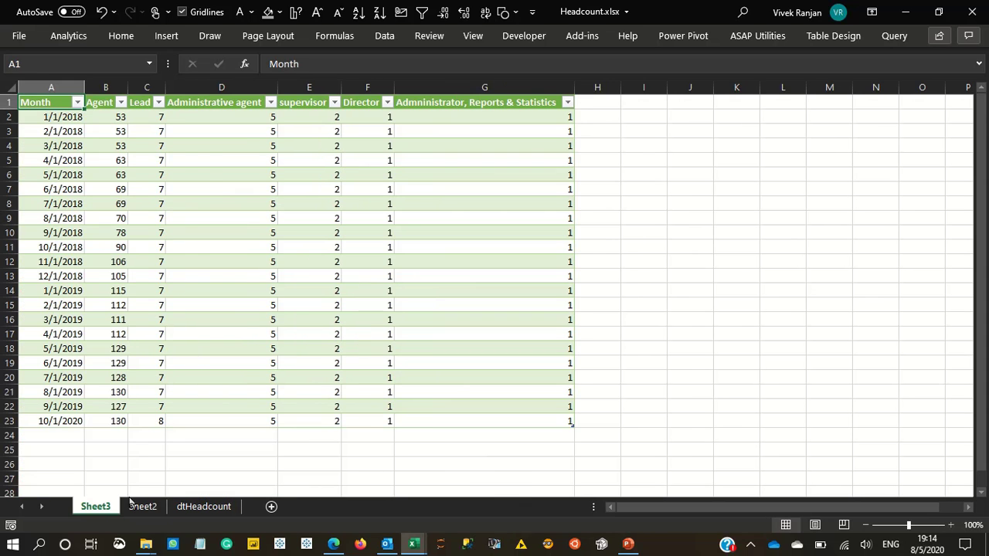
click(201, 506)
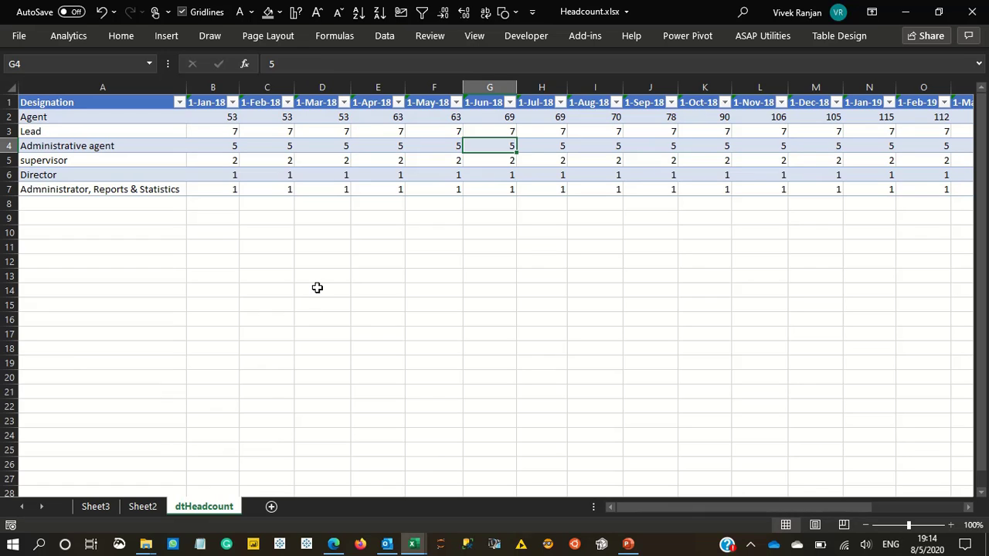